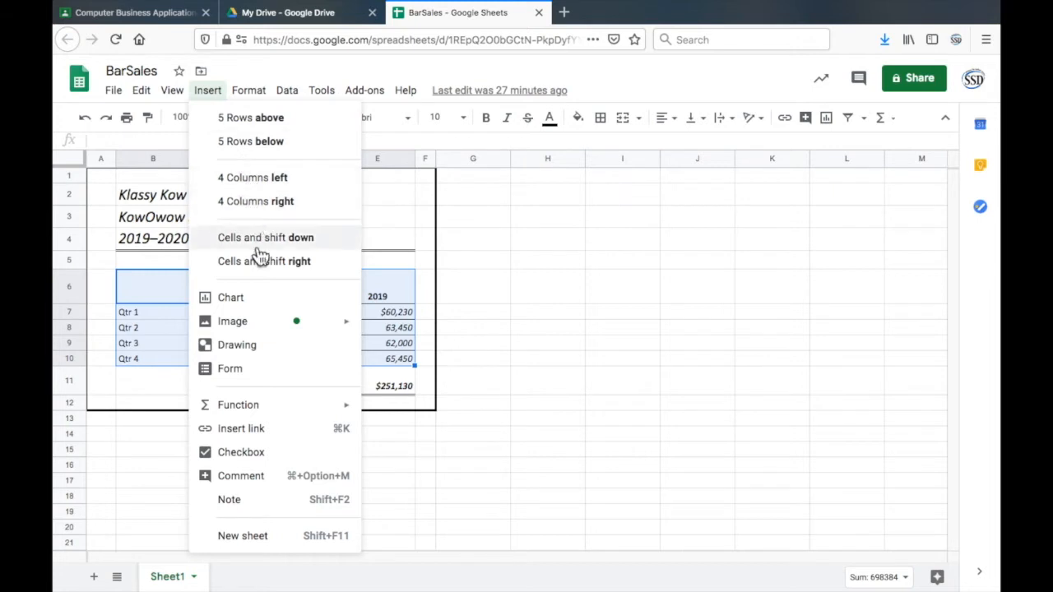
- Insert a column chart of the selected range B6:E10 and move and resize it to fit beside the sales table, spanning rows 2 to 21
click(231, 297)
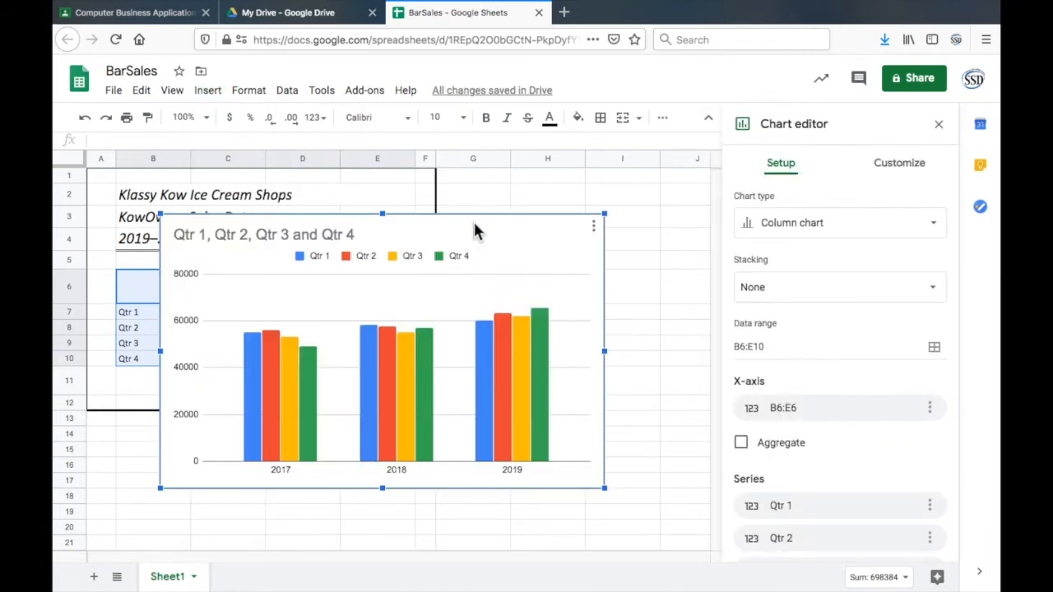
drag(493, 223, 576, 184)
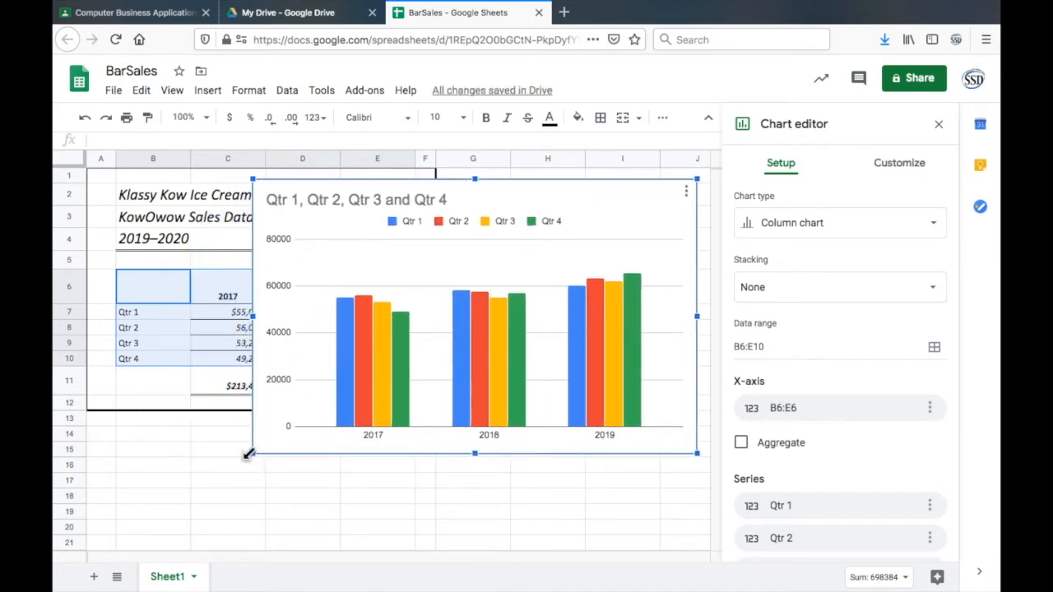
drag(250, 454, 296, 538)
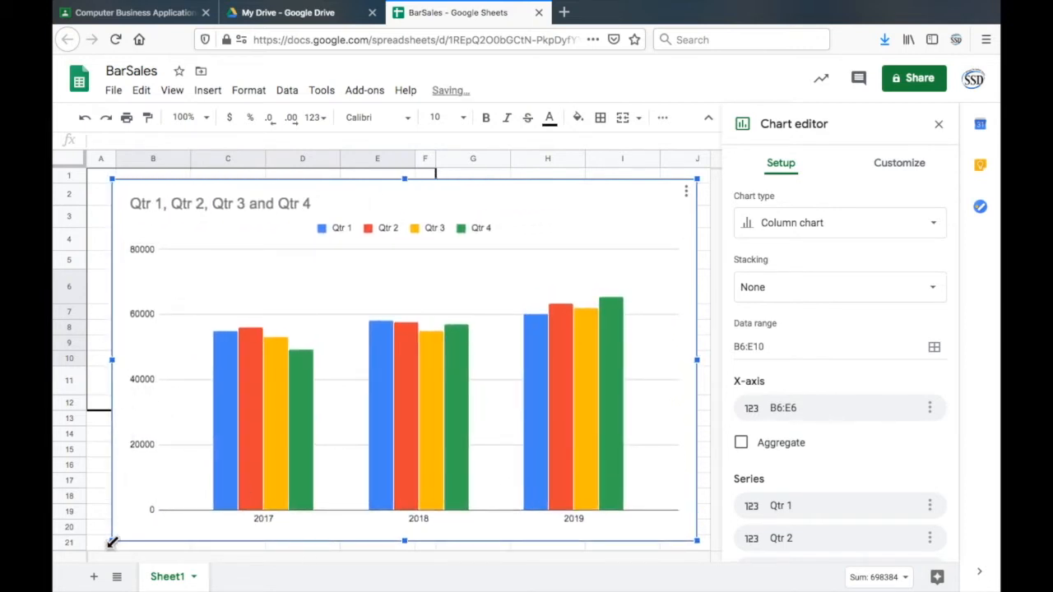
mouse_move(111, 543)
mouse_down()
mouse_move(189, 488)
mouse_move(118, 551)
mouse_up()
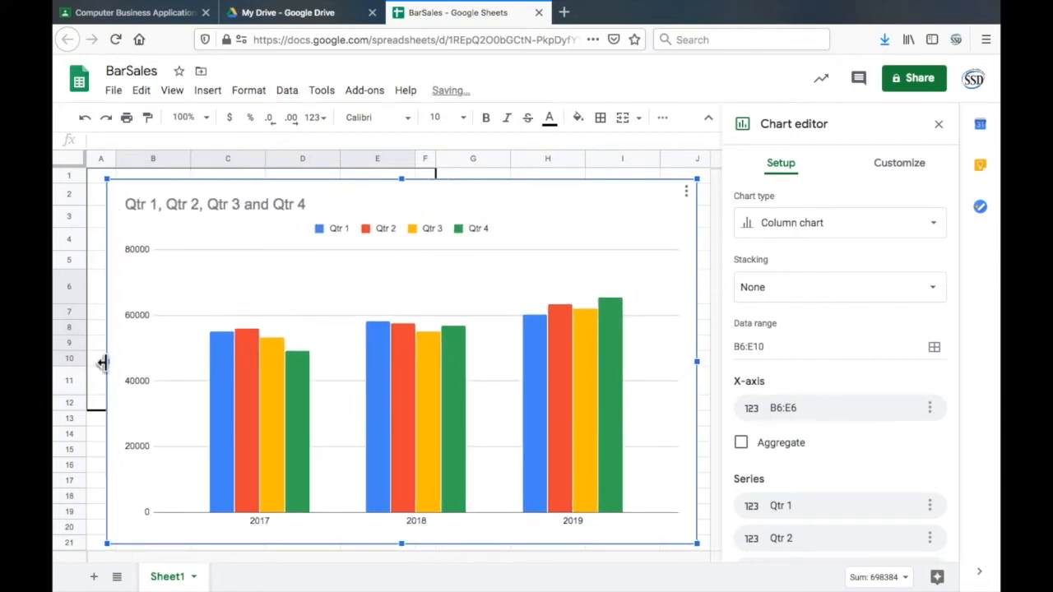
drag(102, 362, 442, 391)
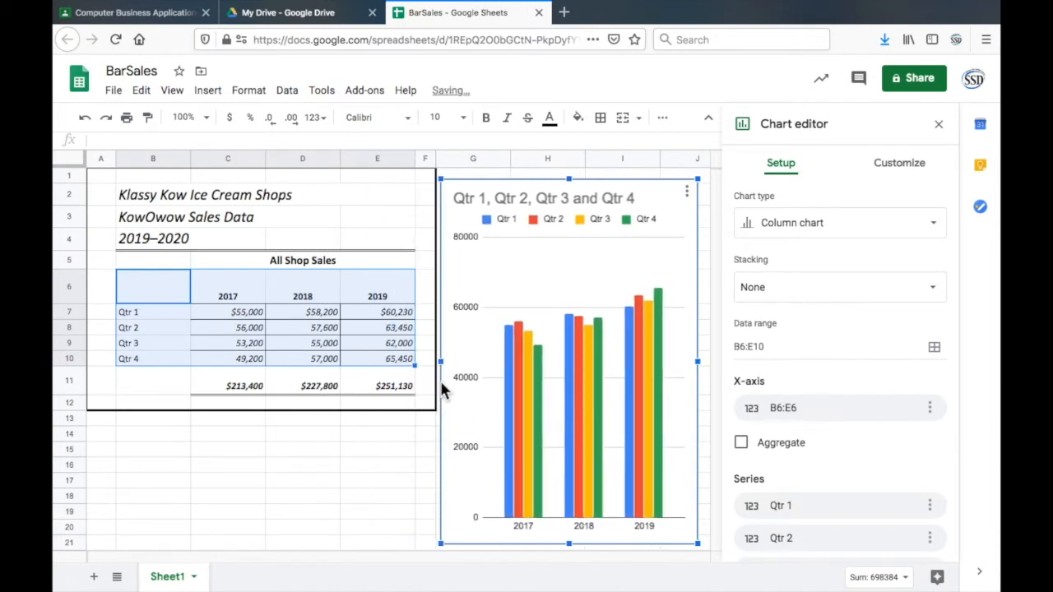
mouse_move(442, 372)
mouse_down()
mouse_move(439, 362)
mouse_move(383, 371)
mouse_move(458, 381)
mouse_move(442, 382)
mouse_up()
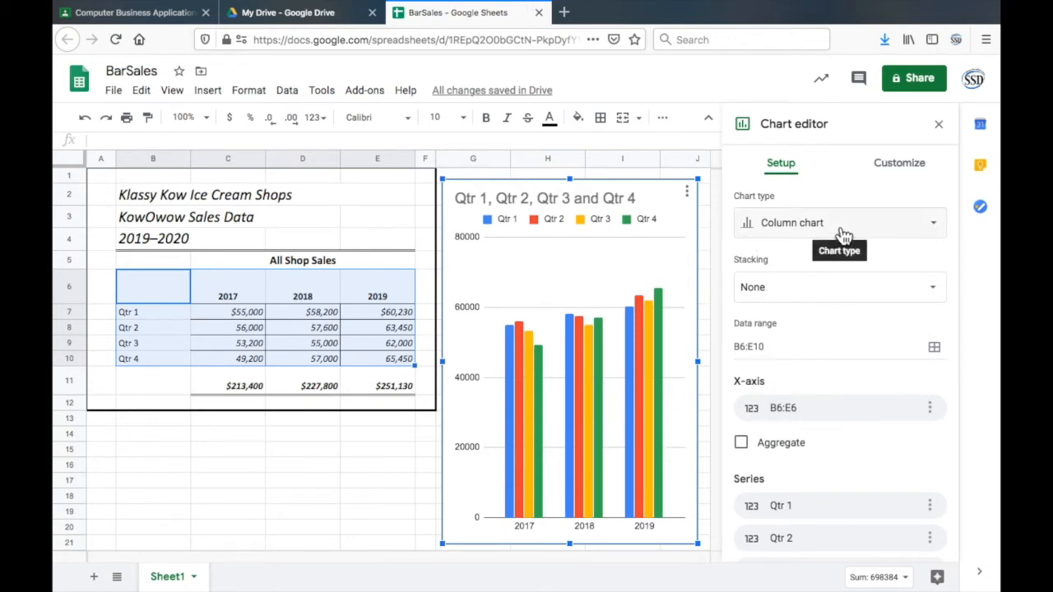
- Look through the available chart types for the sales chart, from line and area to pie, map and other charts
click(924, 229)
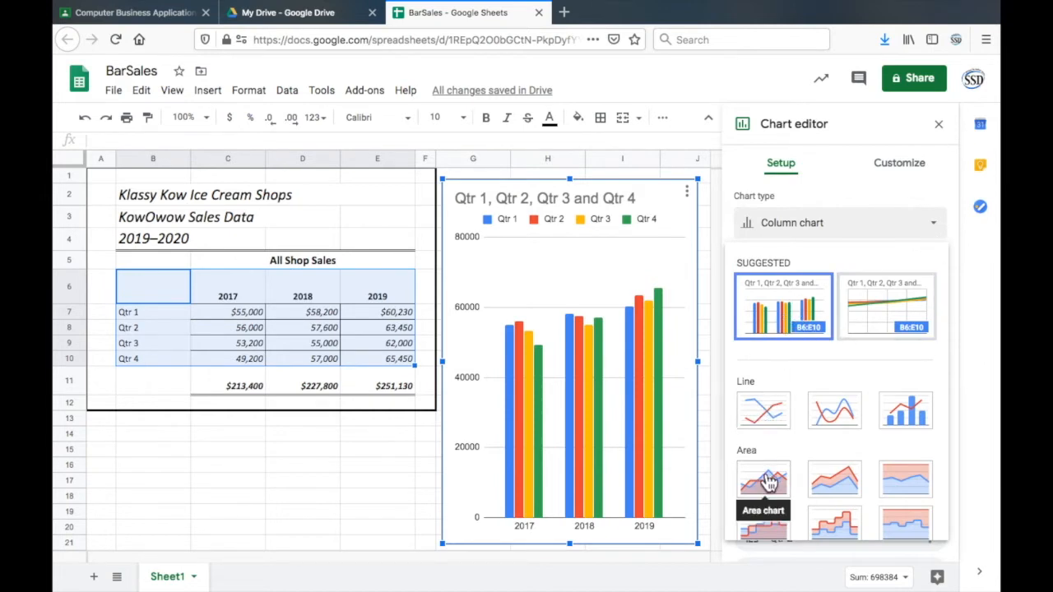
scroll(768, 483, down, 3)
scroll(768, 483, up, 2)
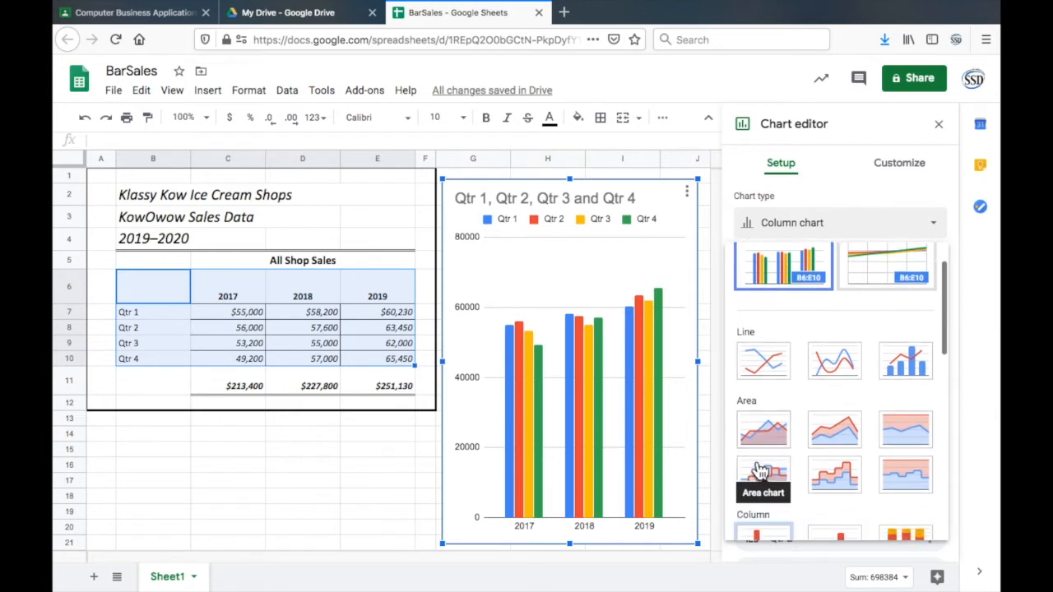
scroll(758, 469, down, 3)
scroll(760, 467, down, 2)
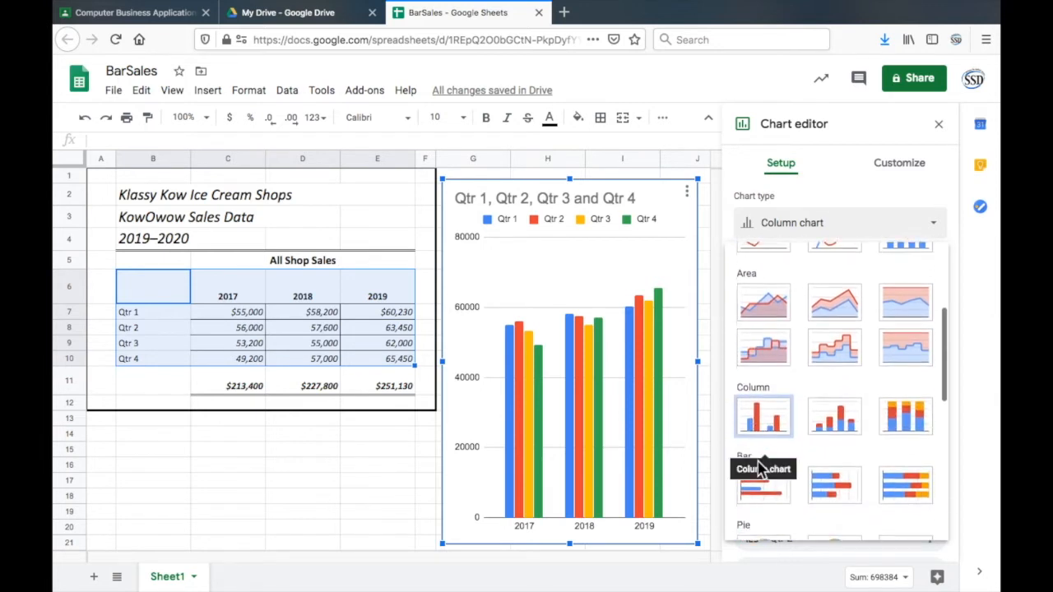
scroll(760, 467, down, 3)
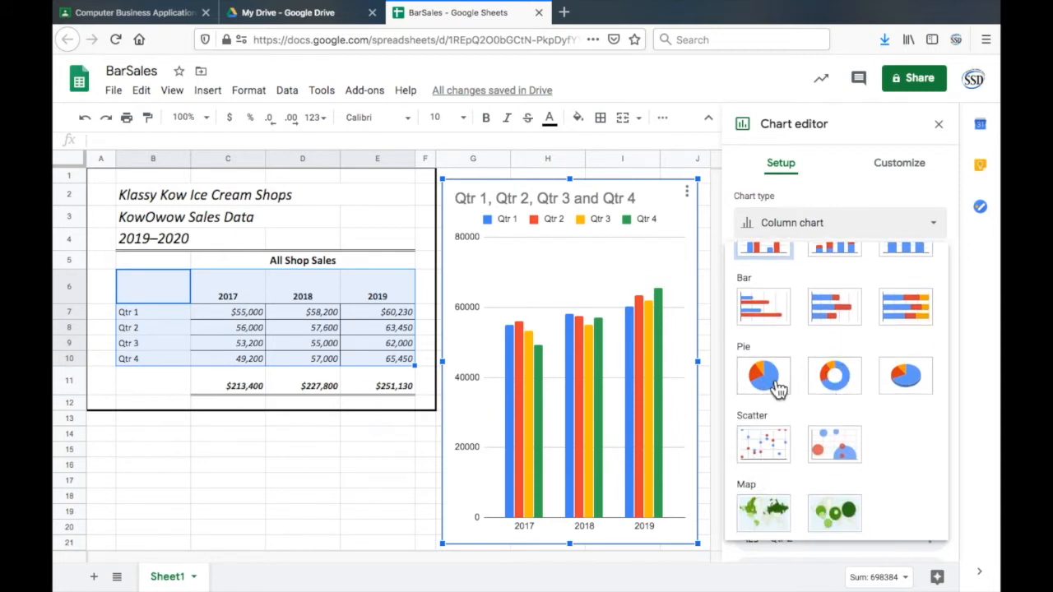
scroll(777, 387, down, 5)
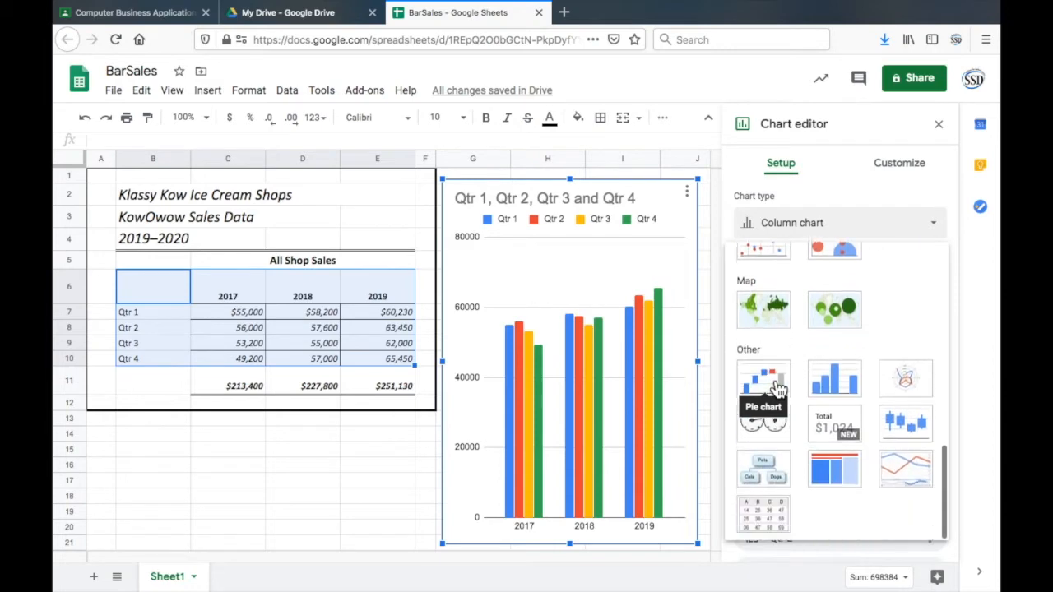
scroll(765, 465, up, 10)
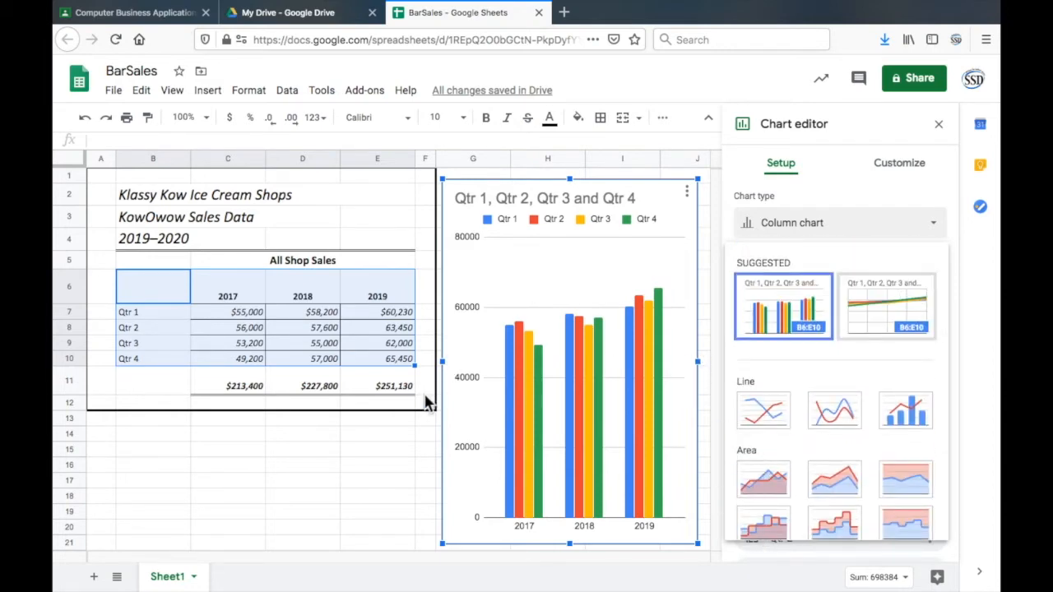
- Close the chart editor and widen the chart so its far edge extends into column M
click(398, 439)
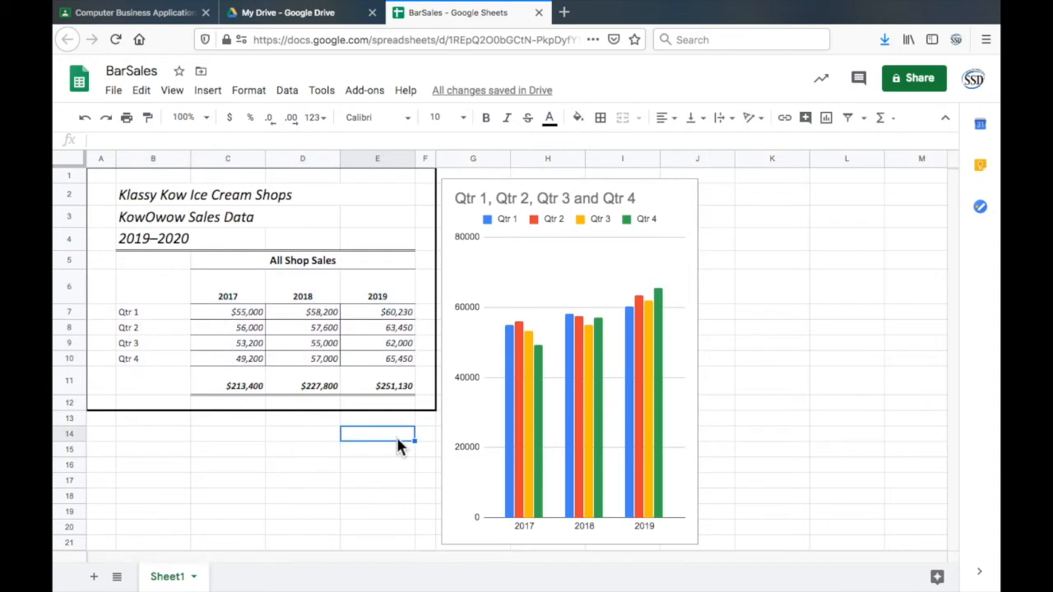
click(632, 258)
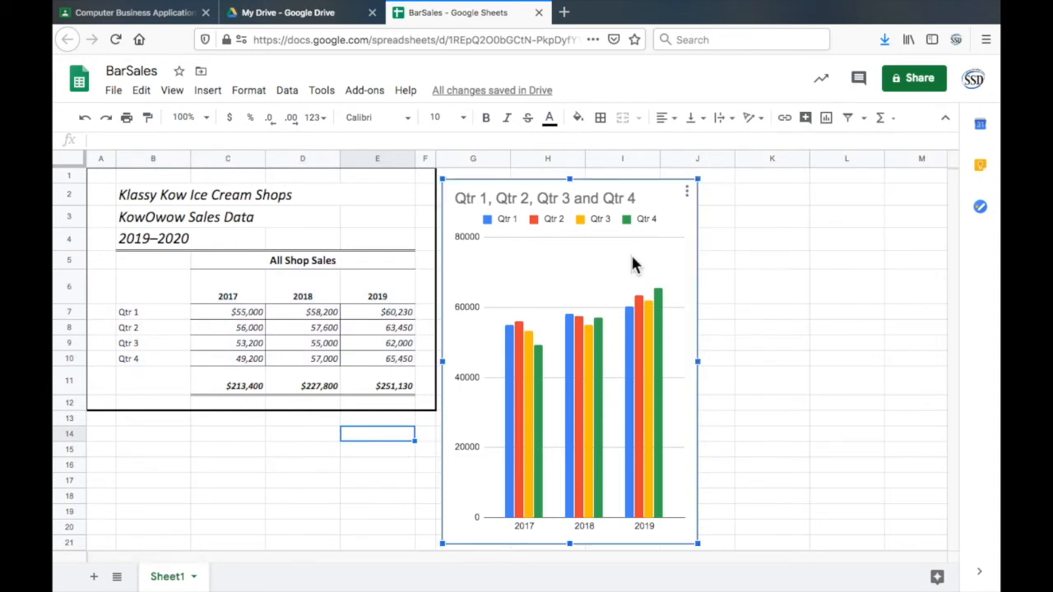
drag(697, 360, 924, 379)
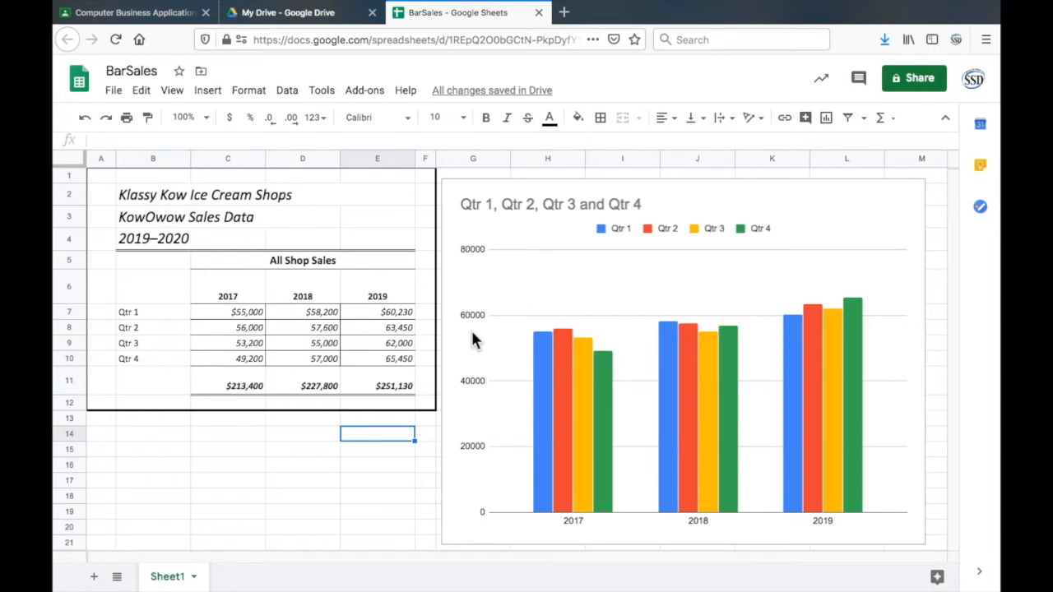
- Try 100 as the 2017 Qtr 1 sales value in C7 and undo the change
click(218, 321)
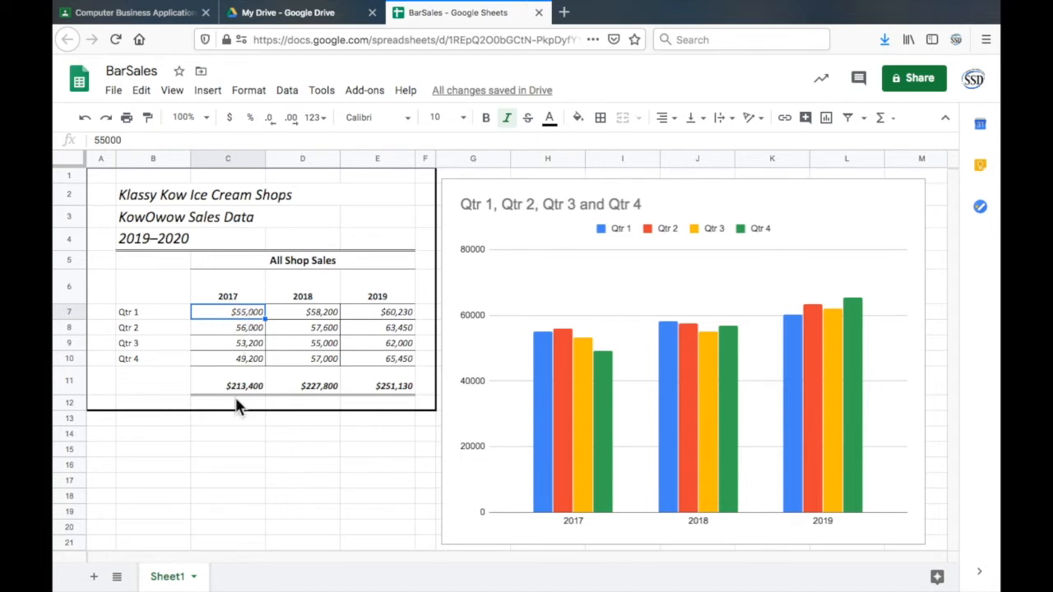
text(100)
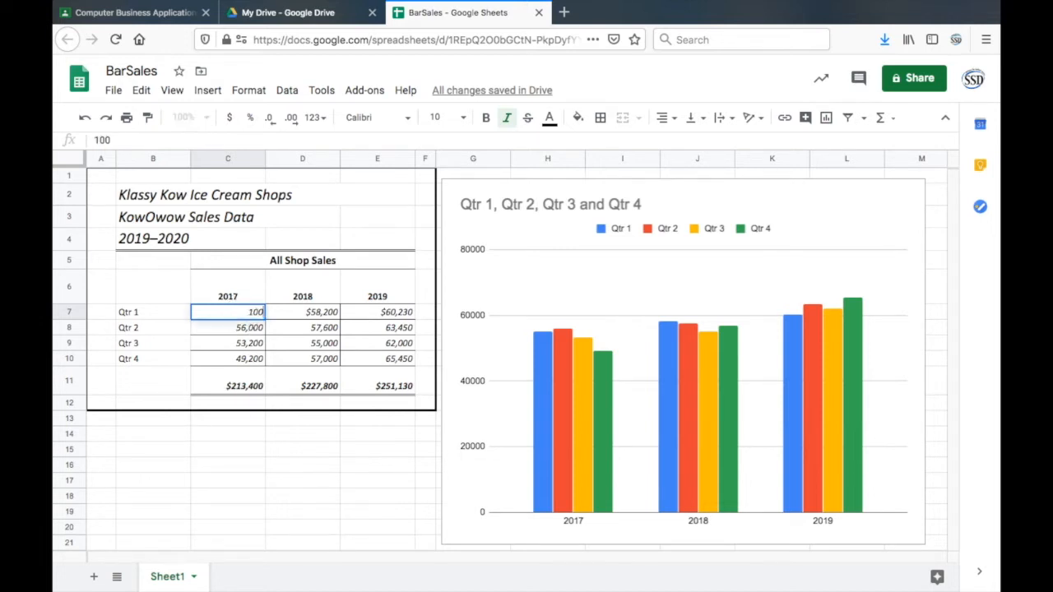
key(Return)
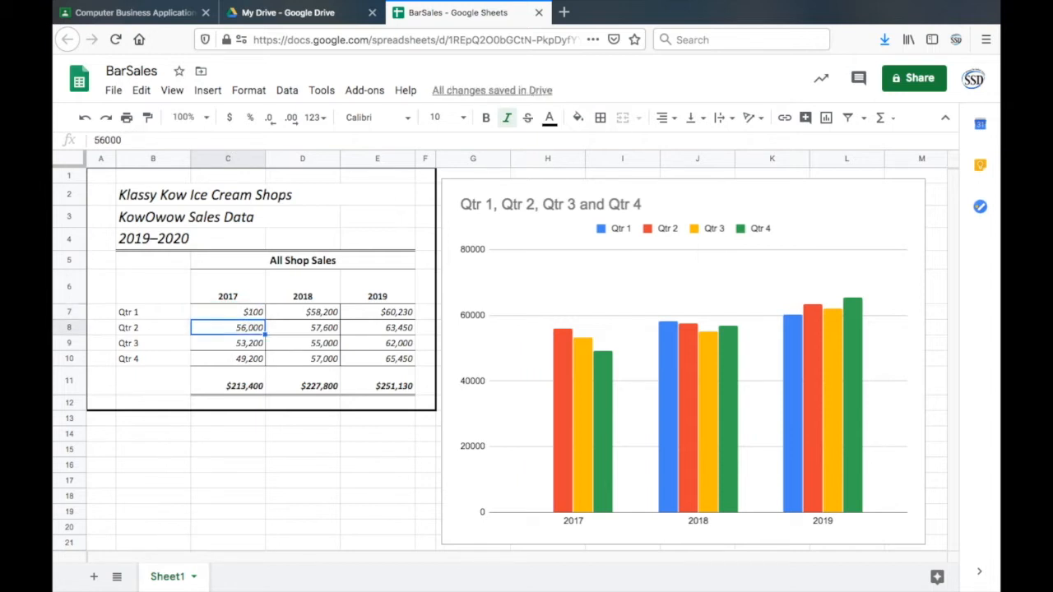
key(ctrl+z)
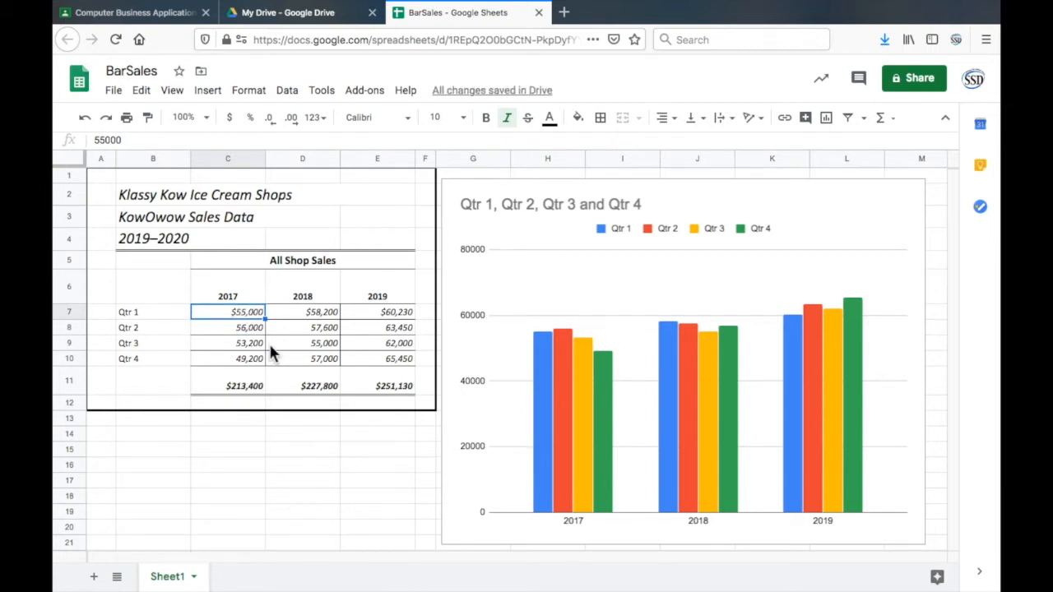
click(398, 433)
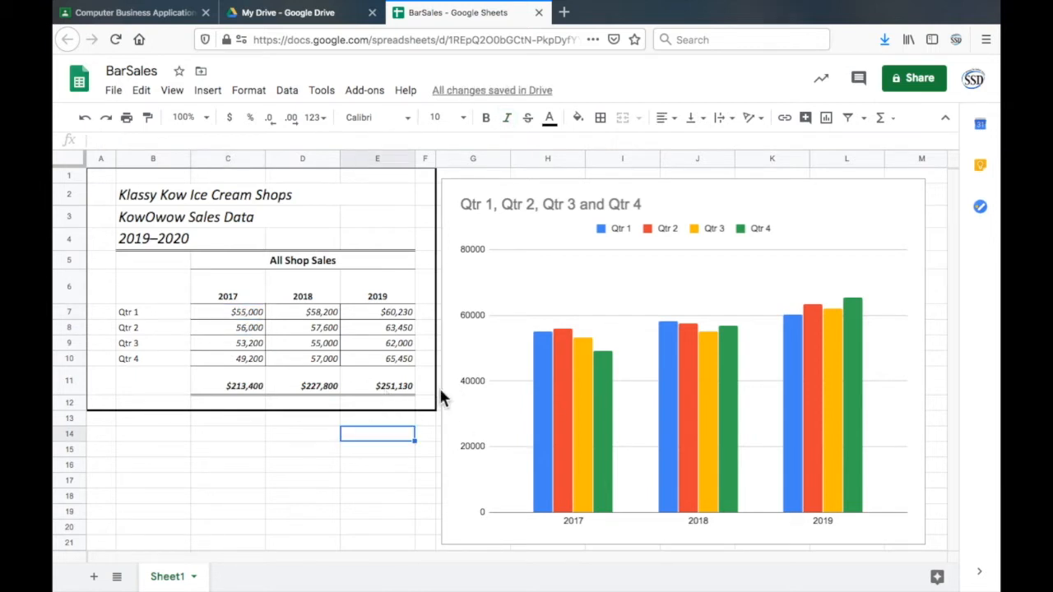
- Examine the chart's customization options for gridlines and the vertical axis, and close the chart editor
click(573, 526)
click(757, 318)
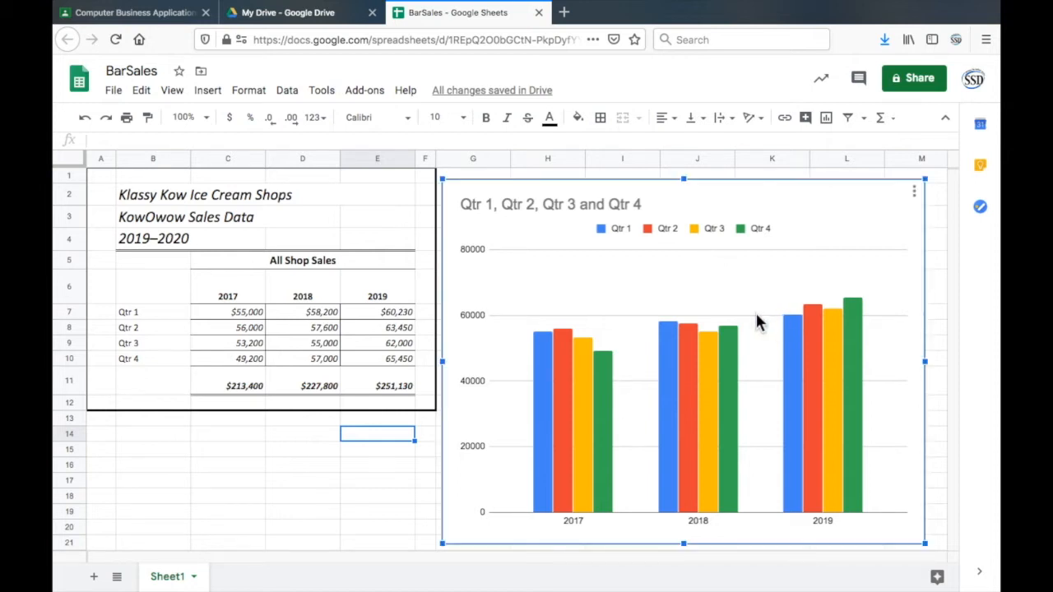
double_click(756, 315)
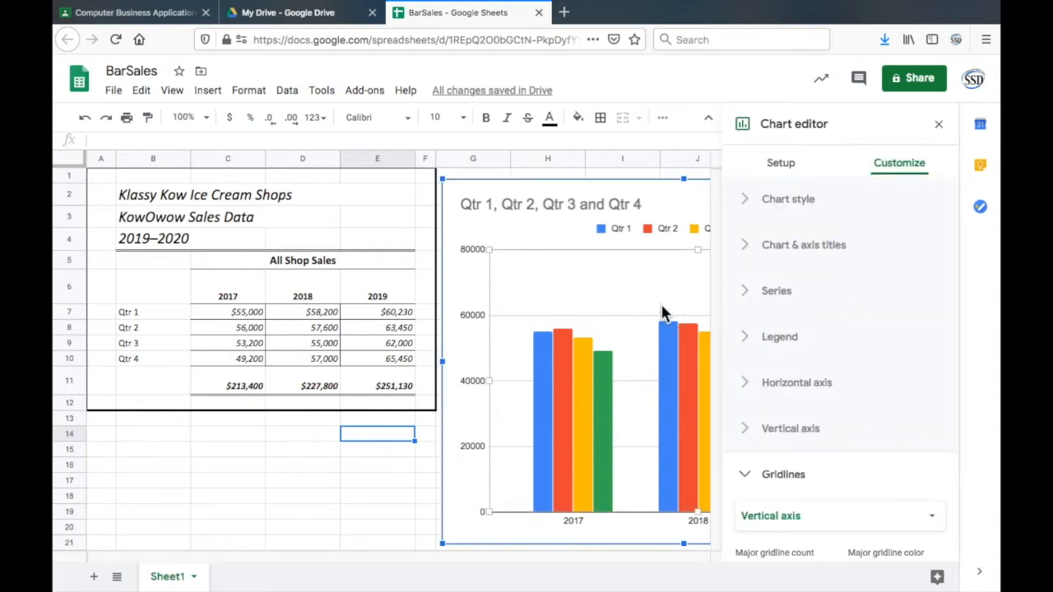
click(745, 477)
click(746, 477)
click(746, 477)
click(745, 477)
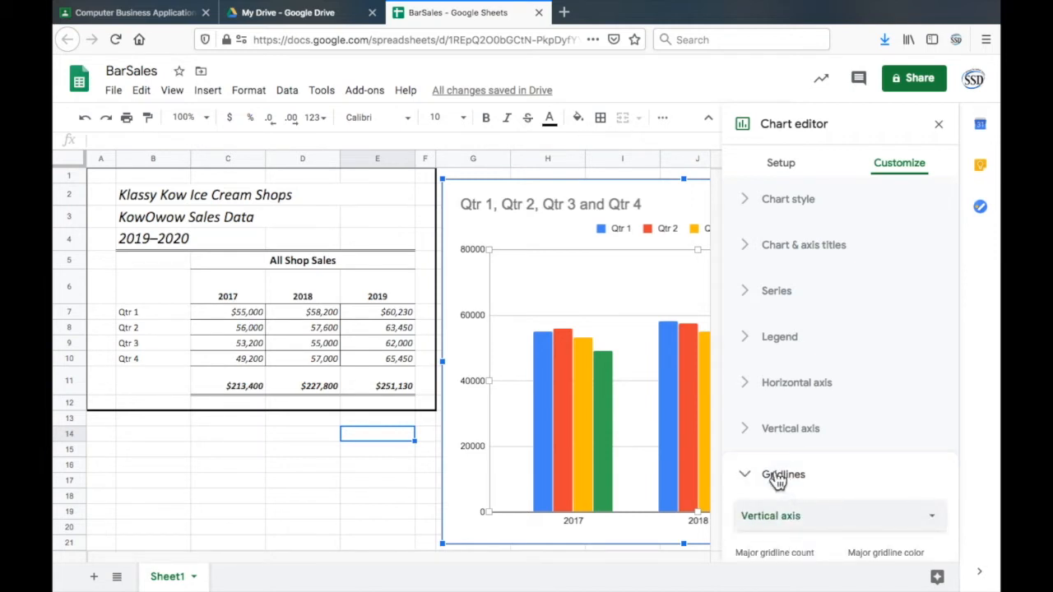
click(749, 431)
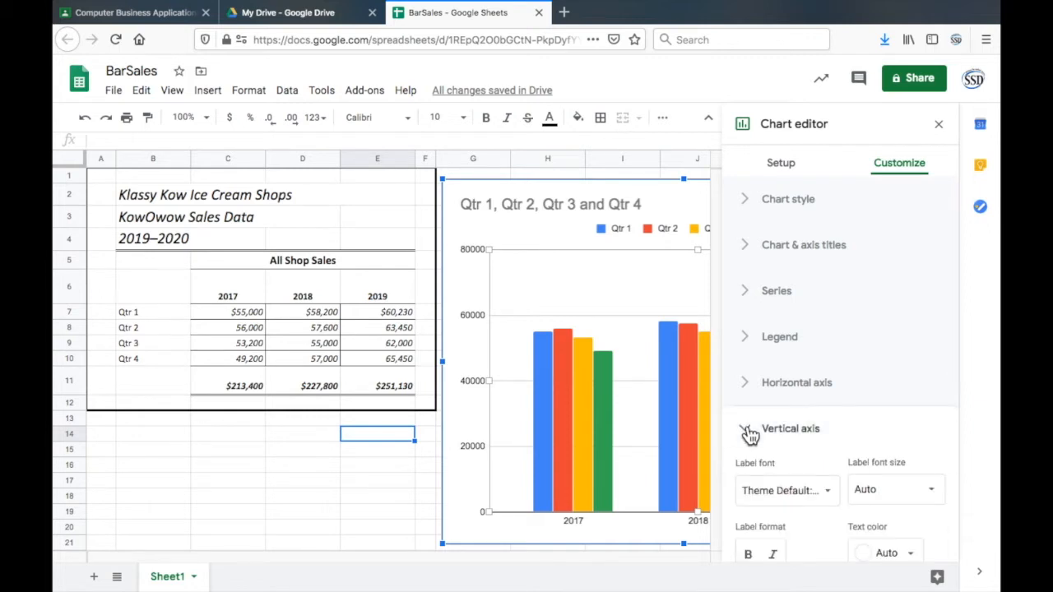
click(749, 431)
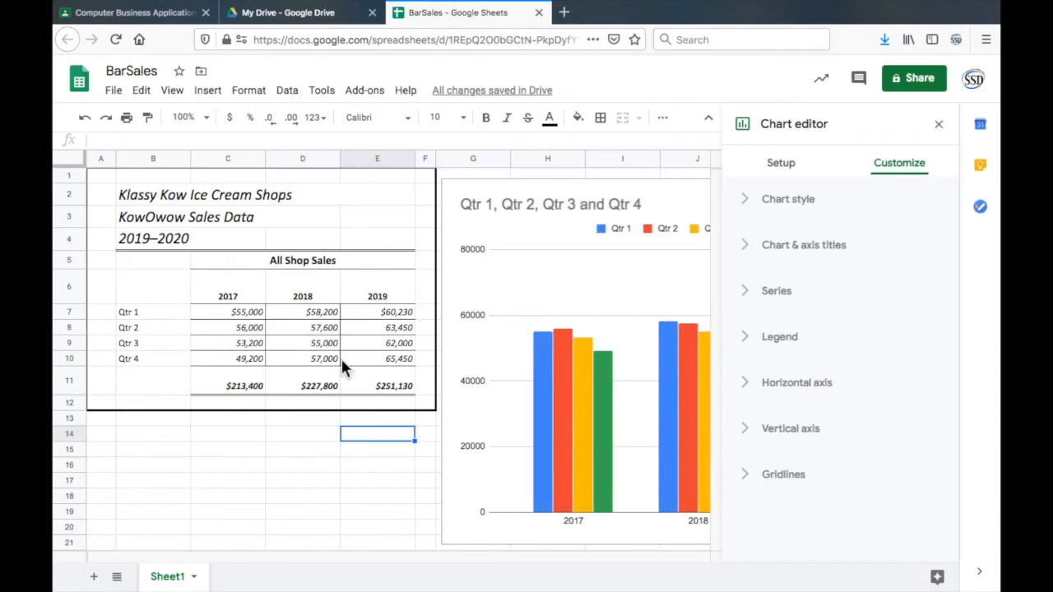
click(361, 470)
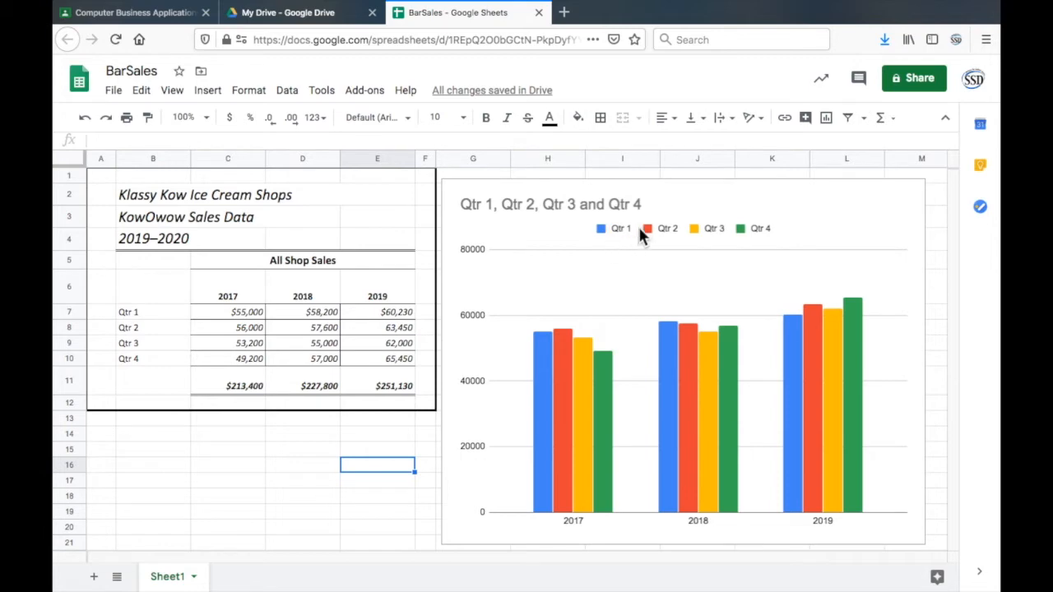
- Reopen the chart's customization options and review the chart style settings such as background color, font and border color
click(789, 233)
double_click(598, 277)
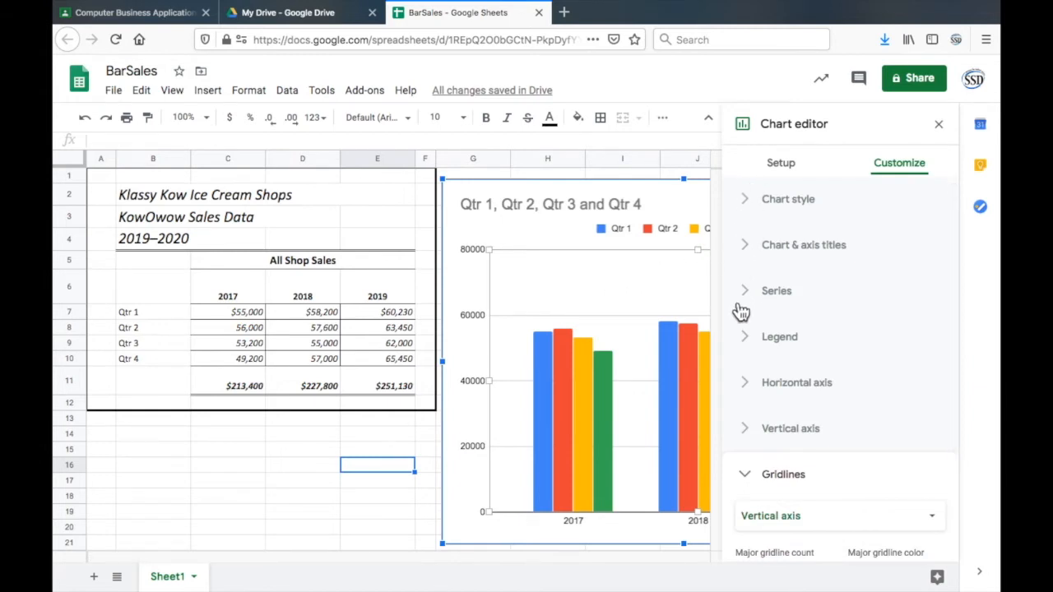
click(747, 204)
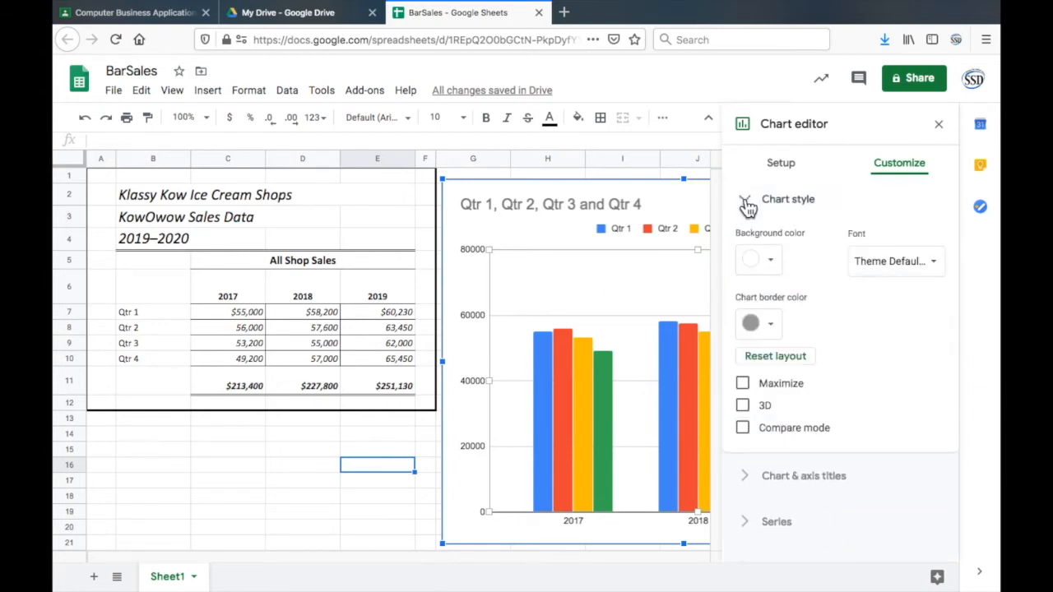
click(747, 204)
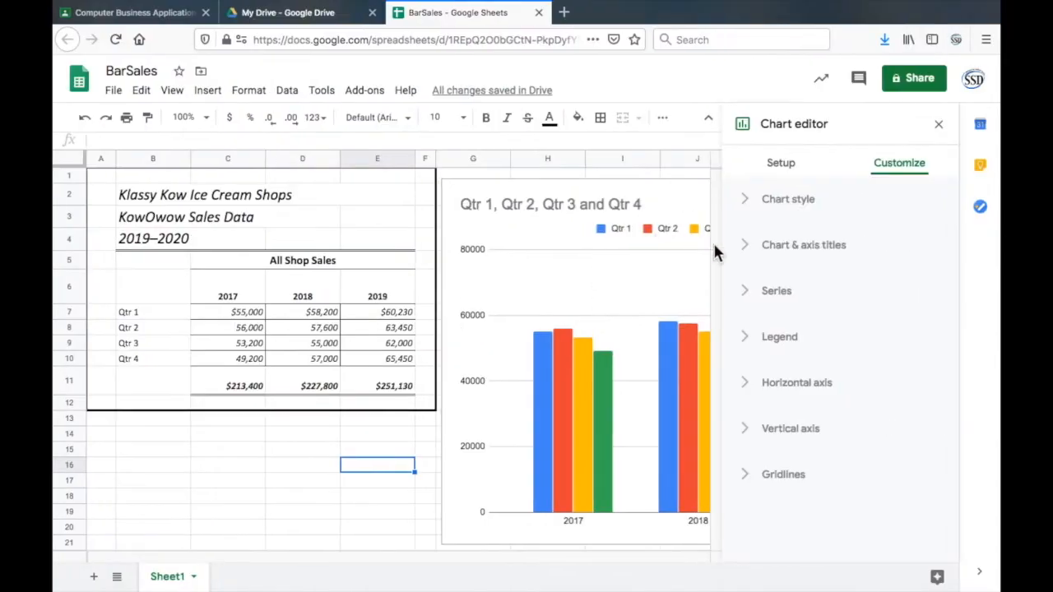
click(746, 205)
click(748, 207)
- Change the Qtr 1 series color to purple and set the series selection back to Apply to all series
click(744, 293)
click(765, 336)
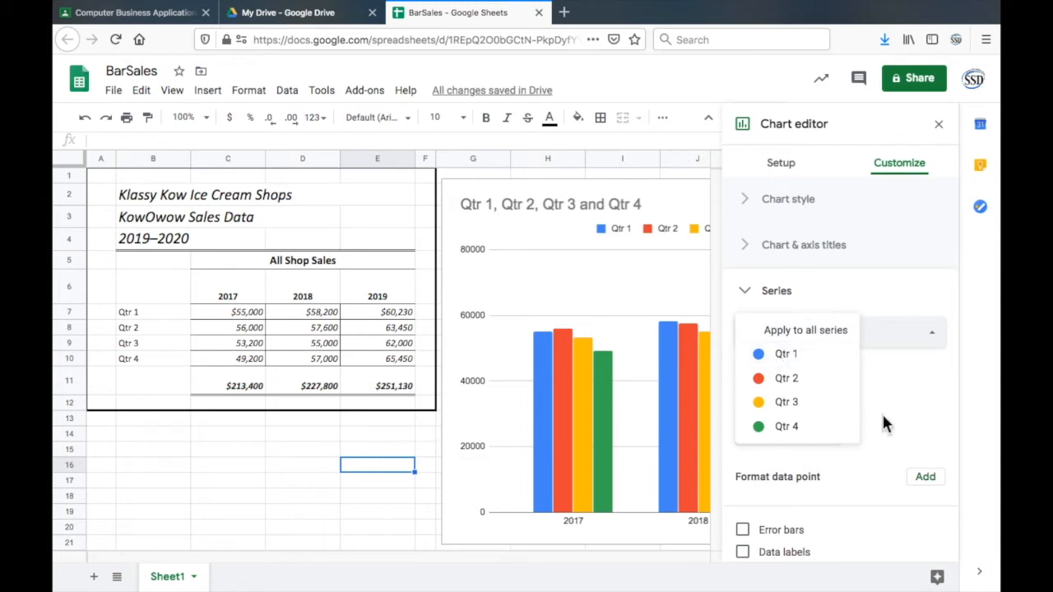
click(548, 381)
click(779, 335)
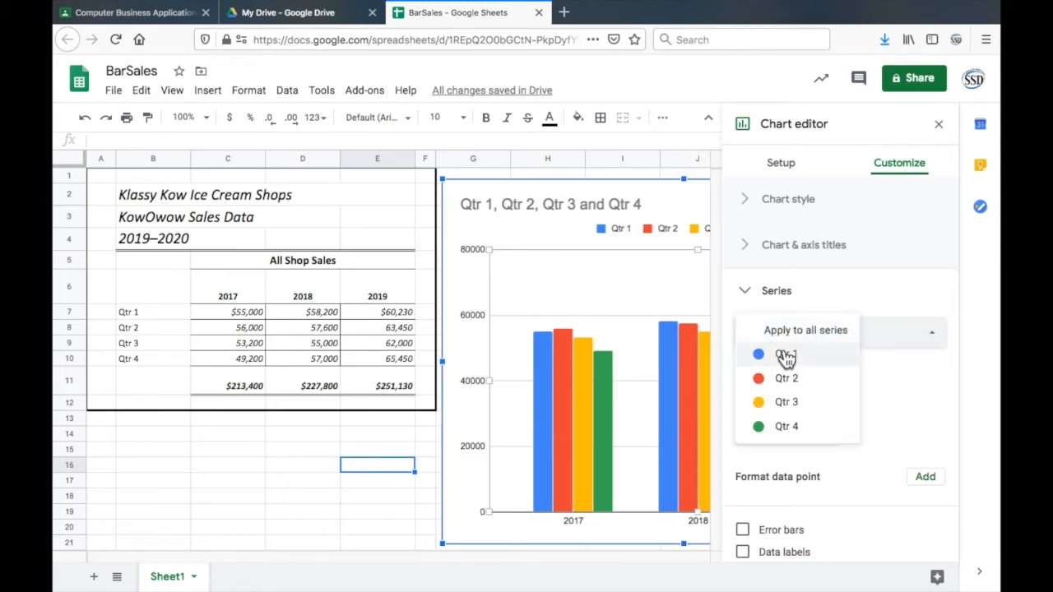
click(784, 352)
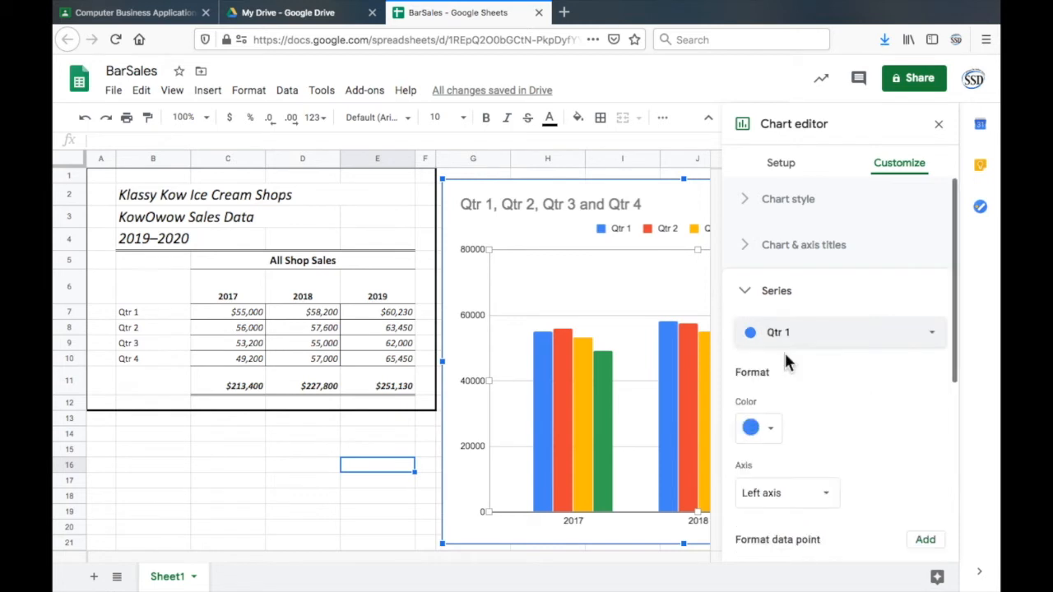
click(771, 433)
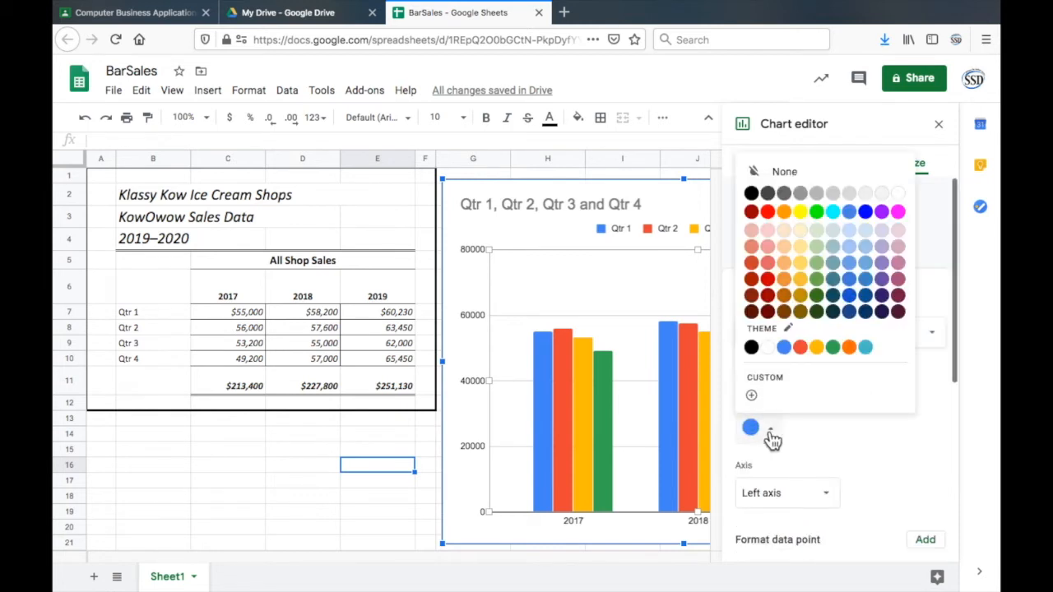
click(883, 280)
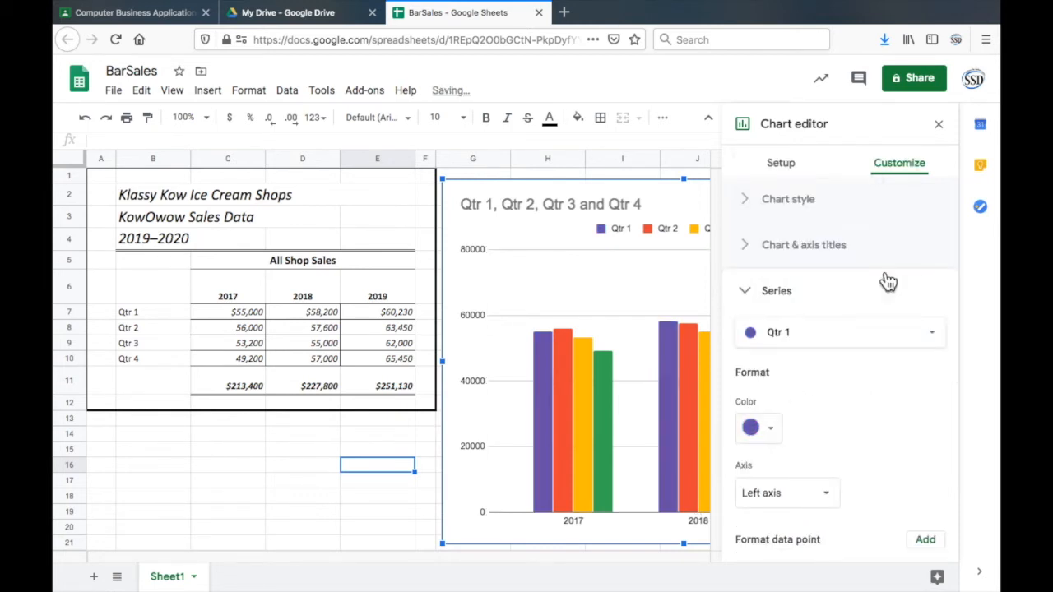
click(798, 339)
click(796, 312)
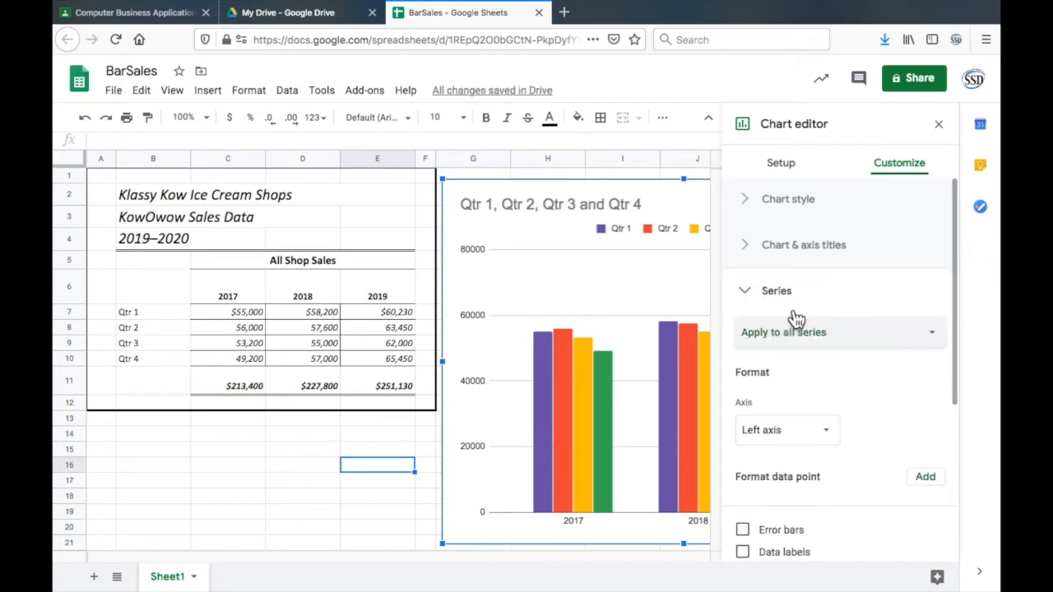
- Review the series options that apply to all series, including axis, error bars, data labels and trendline, and close the chart editor
scroll(796, 370, down, 3)
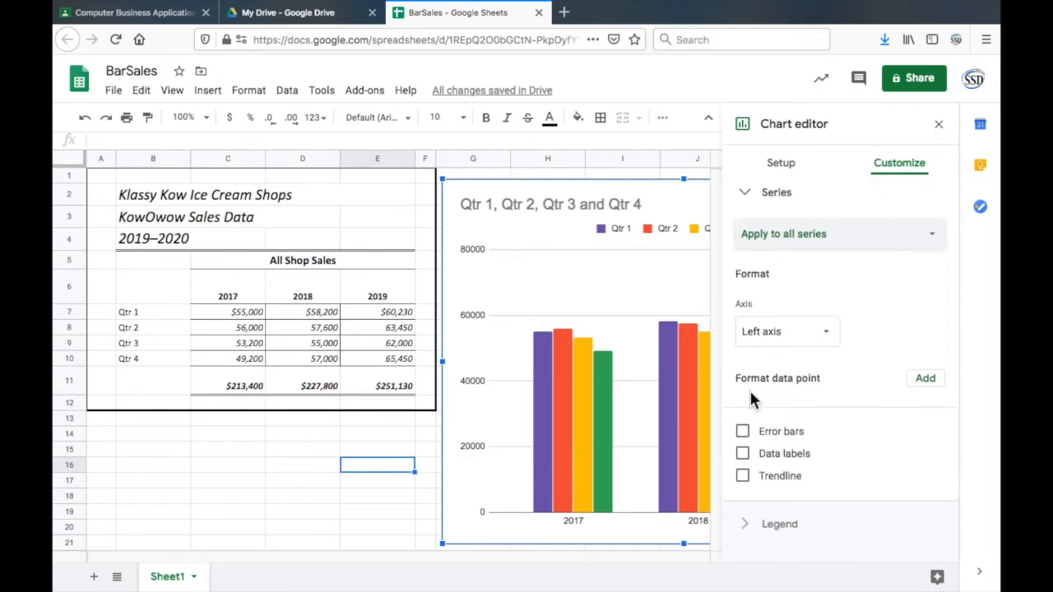
scroll(749, 399, up, 3)
click(776, 337)
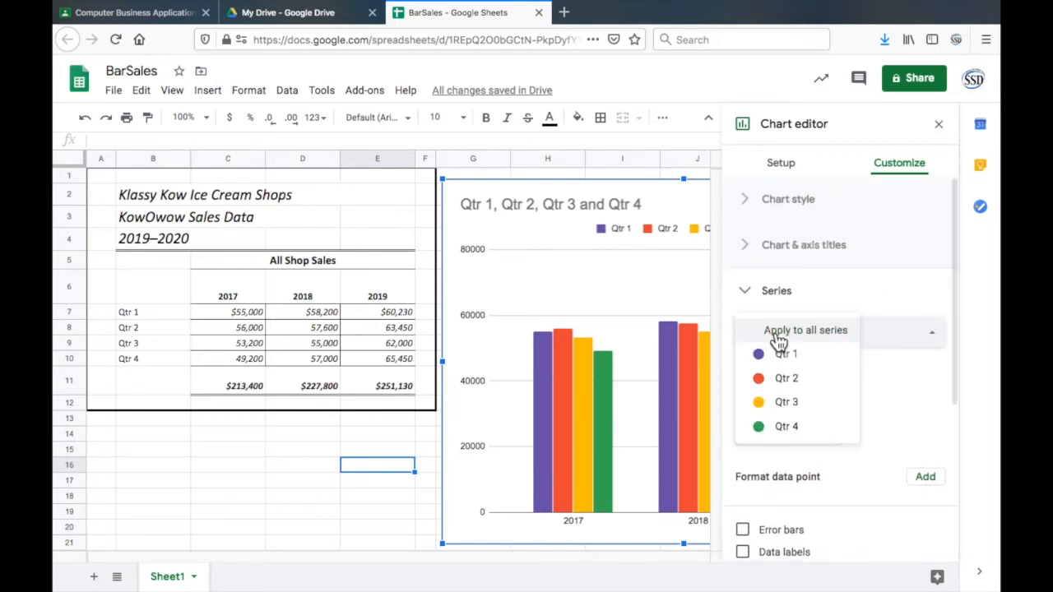
click(887, 395)
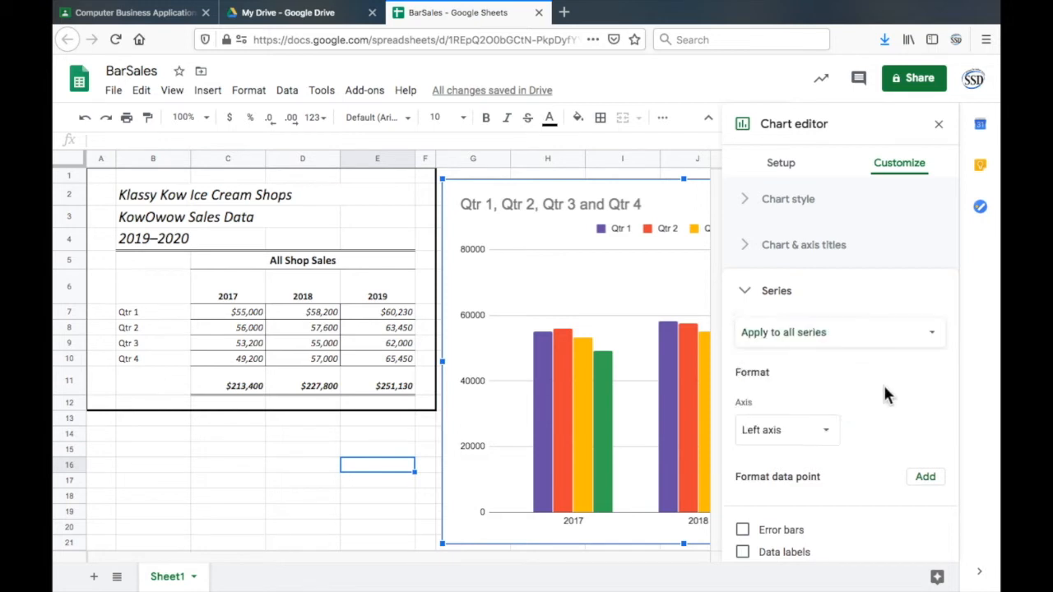
scroll(887, 395, down, 3)
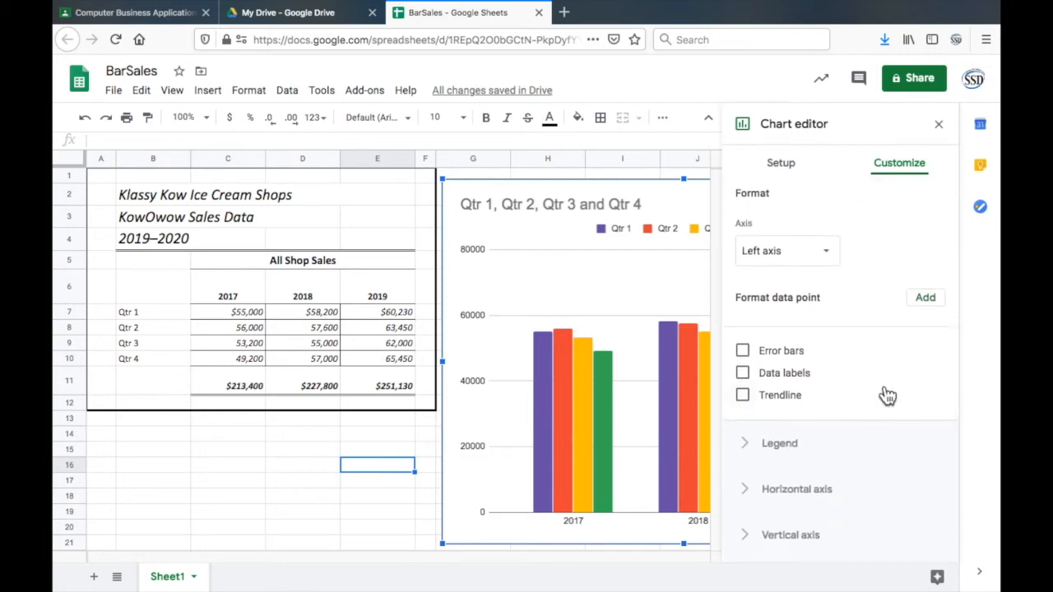
scroll(887, 395, up, 3)
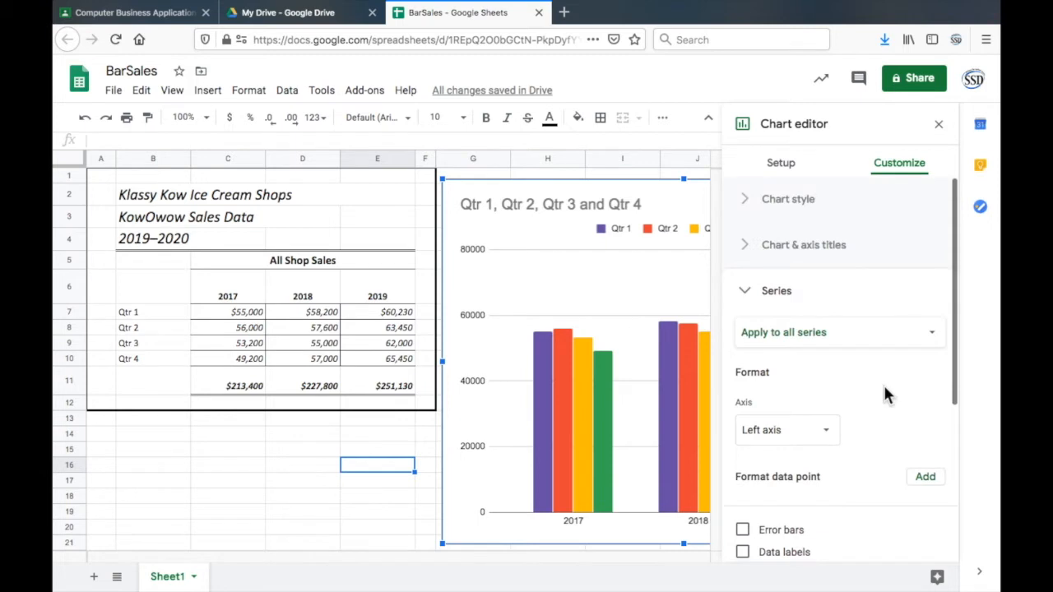
click(304, 439)
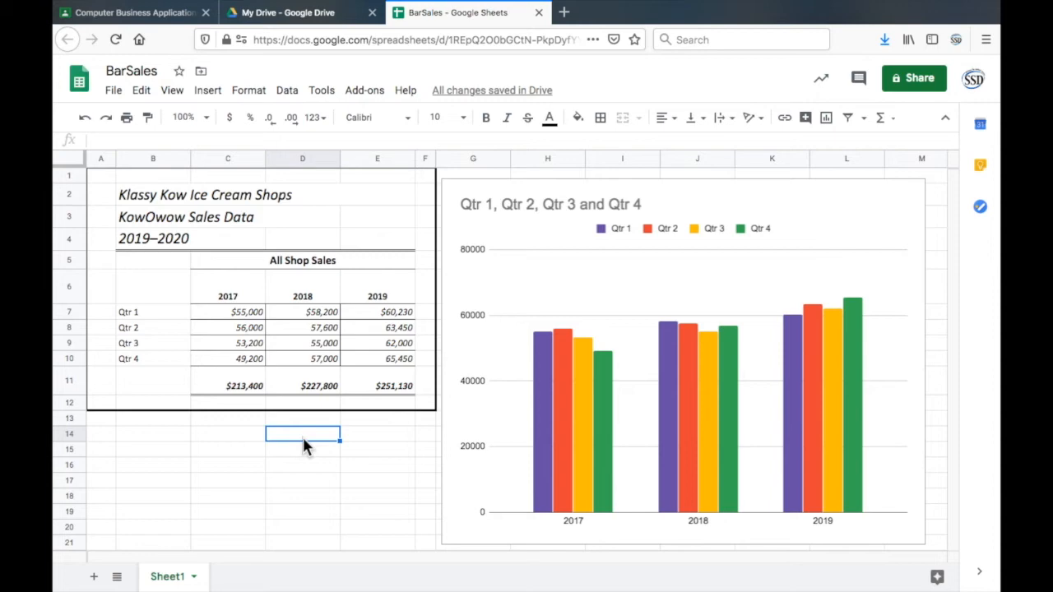
key(super+Tab)
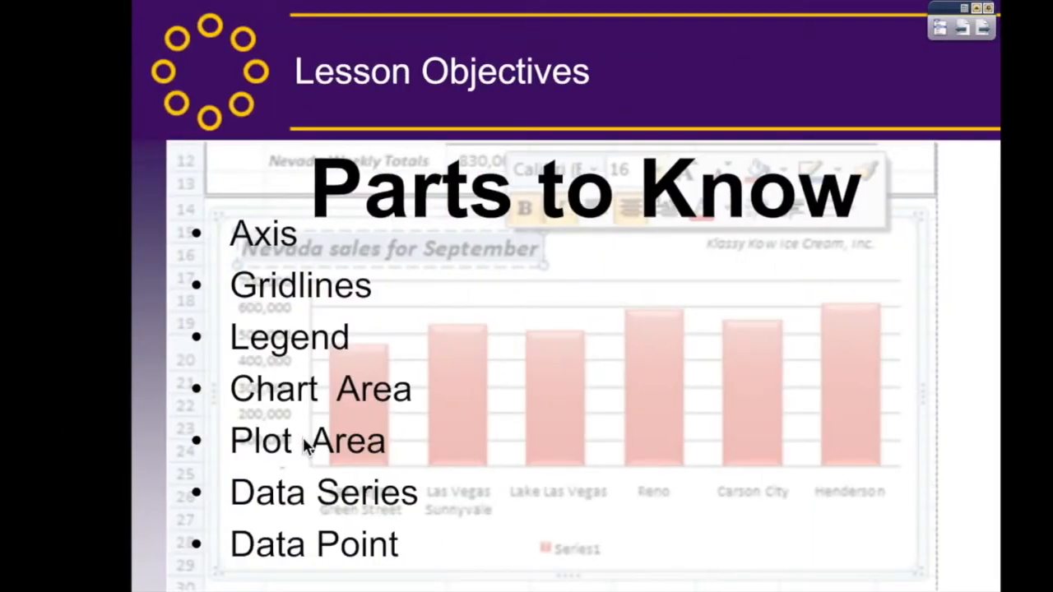
click(304, 441)
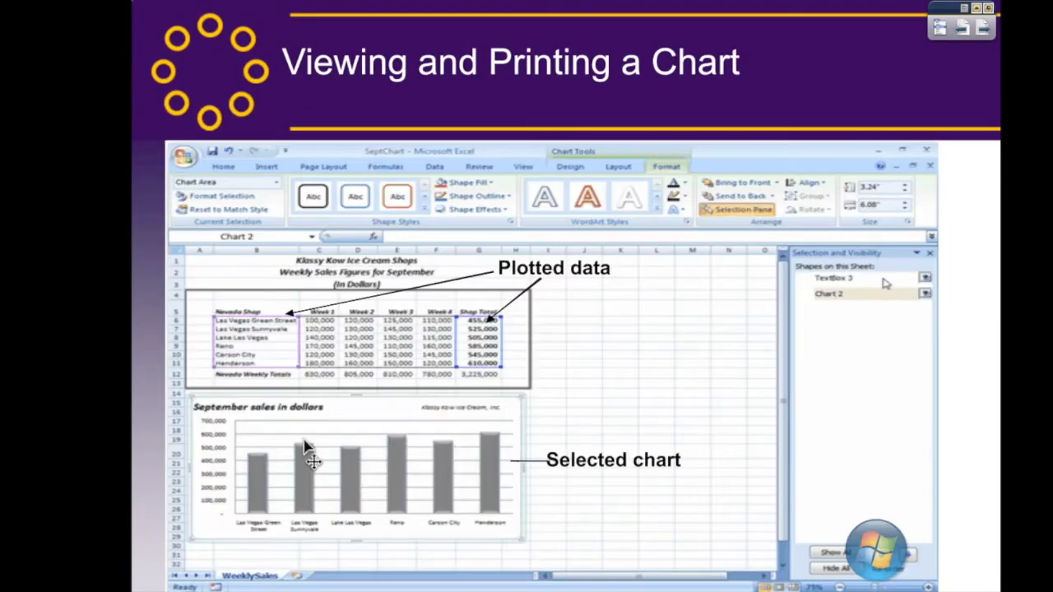
click(305, 444)
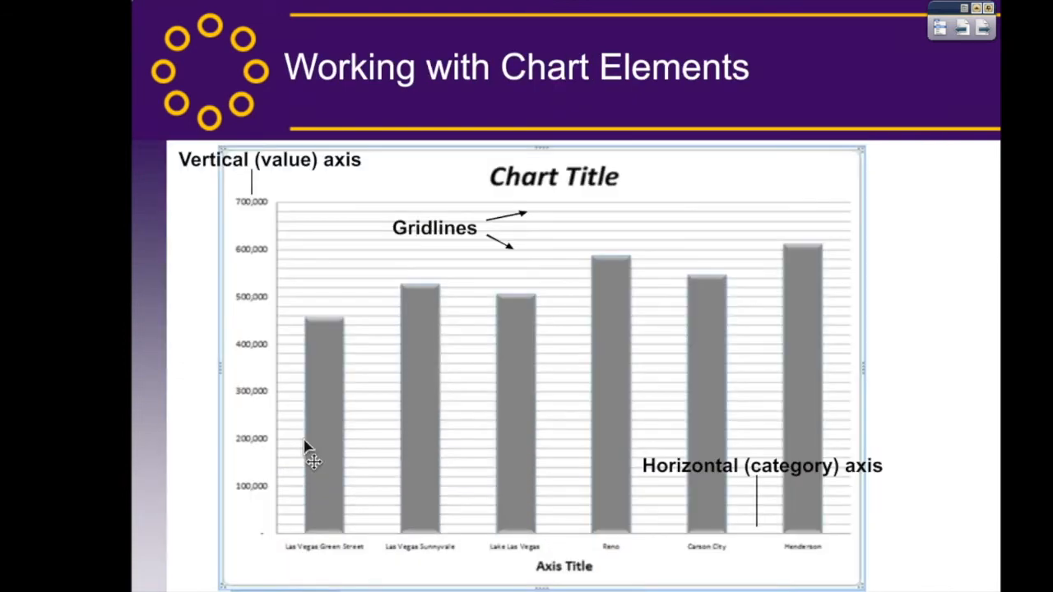
click(304, 445)
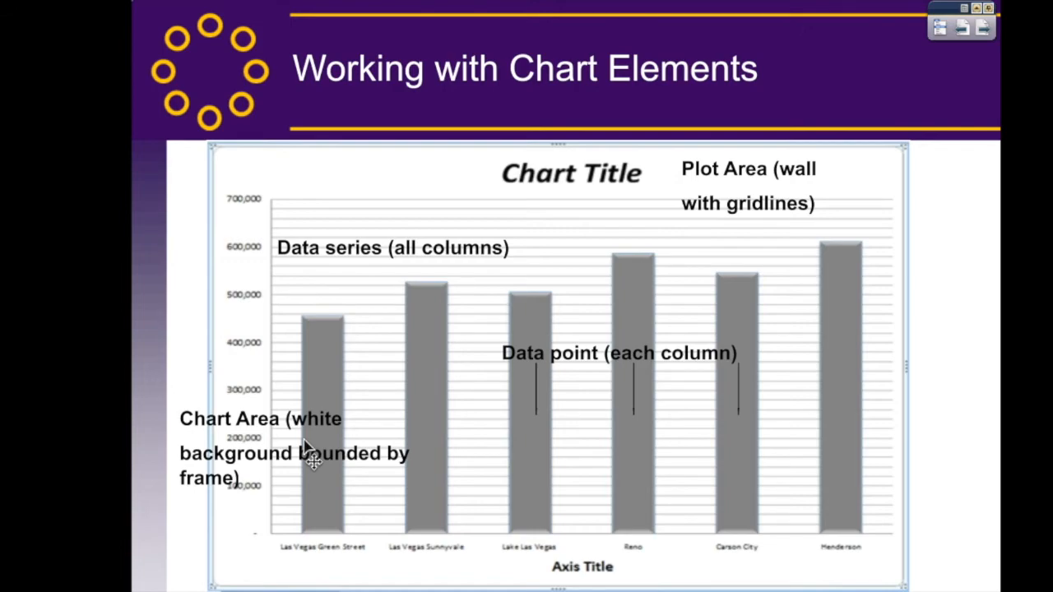
click(305, 444)
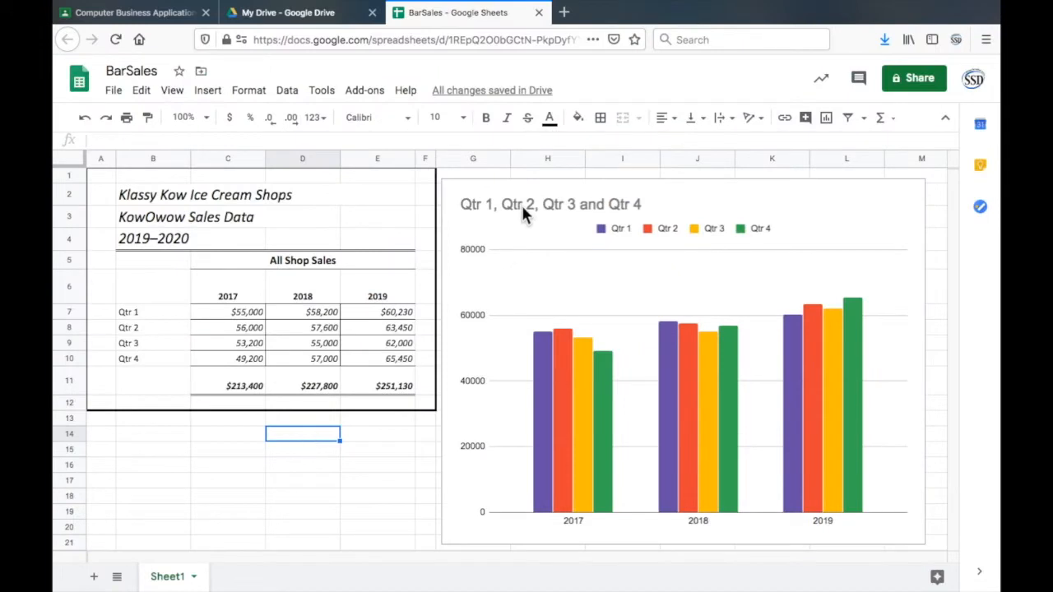
- Reopen the chart editor from the chart title, review the setup and customization sections, and expand the chart and axis title options
click(525, 213)
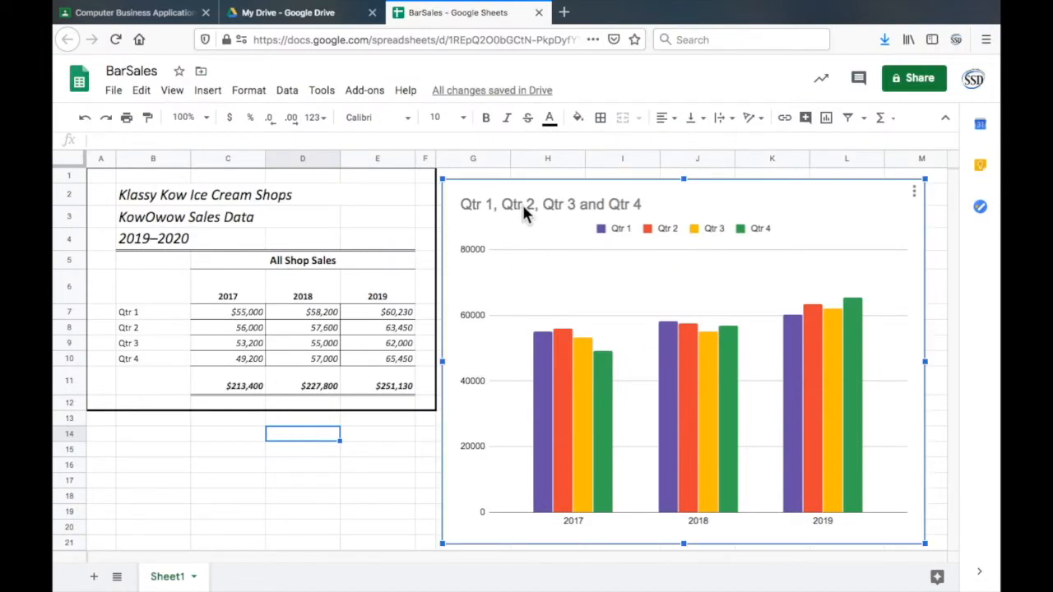
double_click(523, 207)
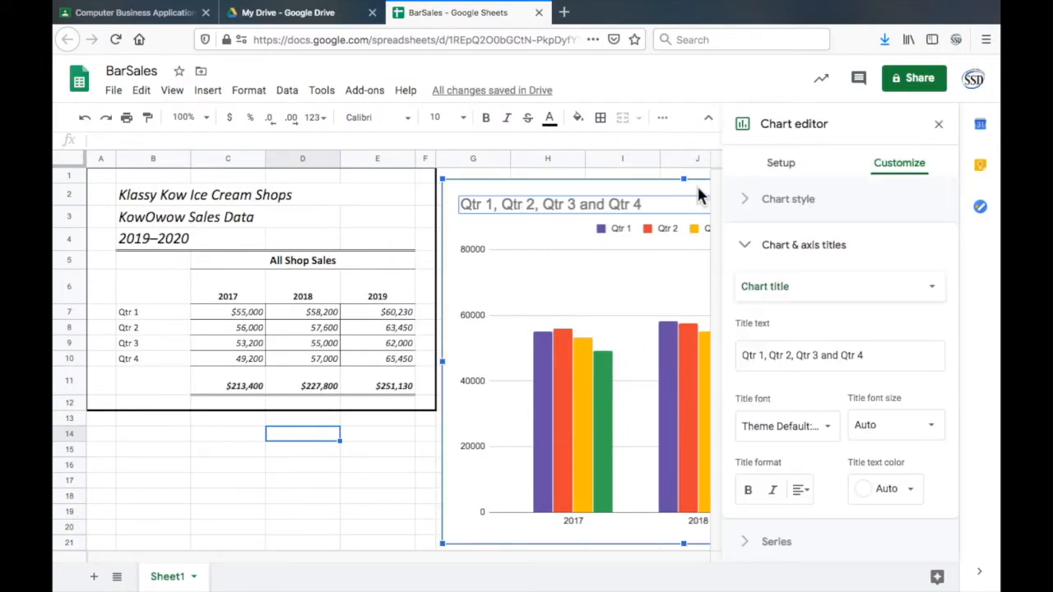
click(747, 247)
click(780, 163)
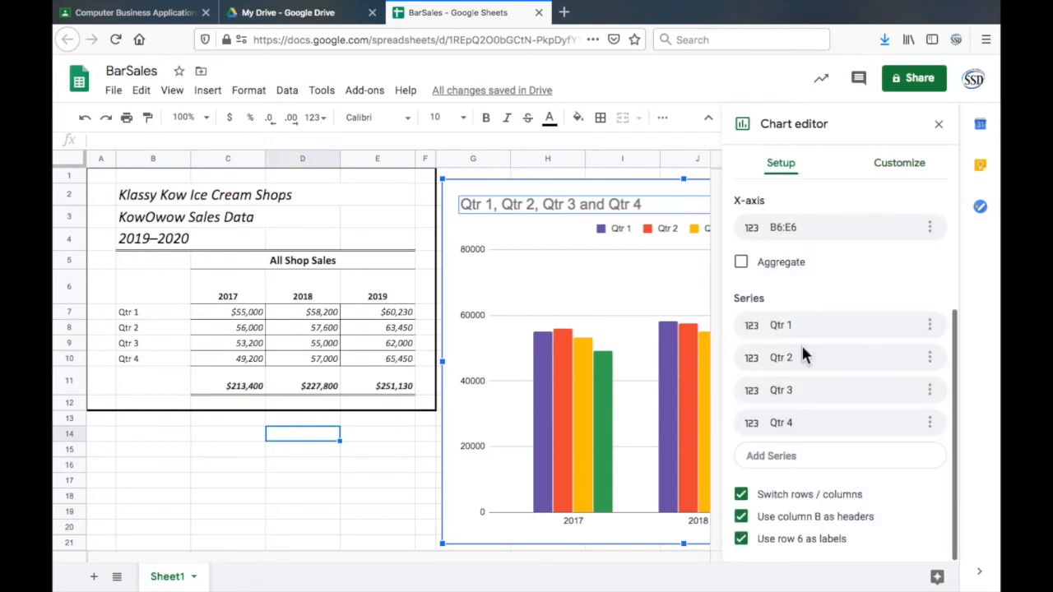
scroll(800, 342, up, 3)
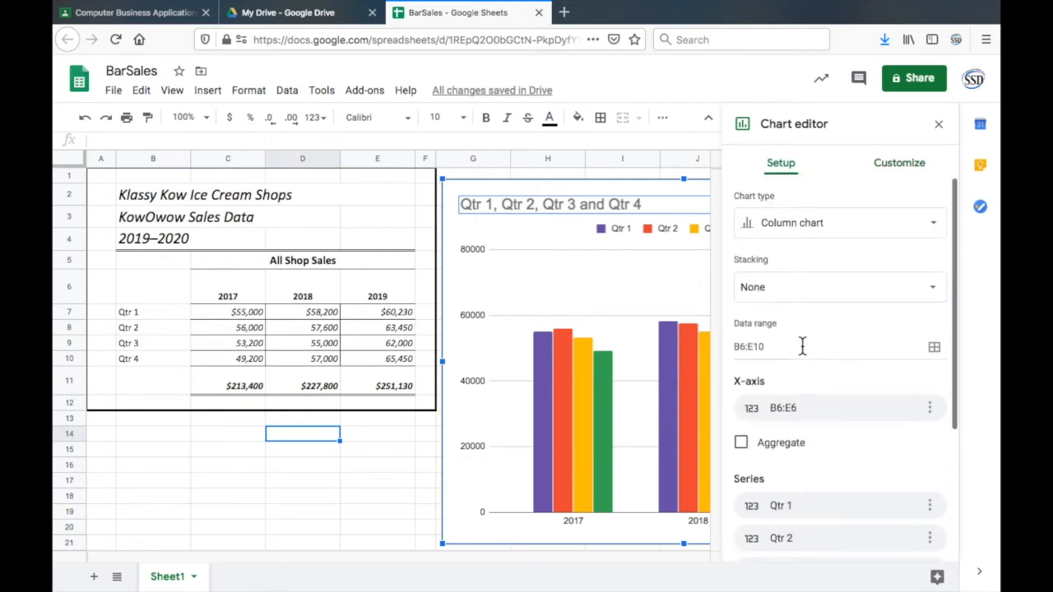
click(902, 168)
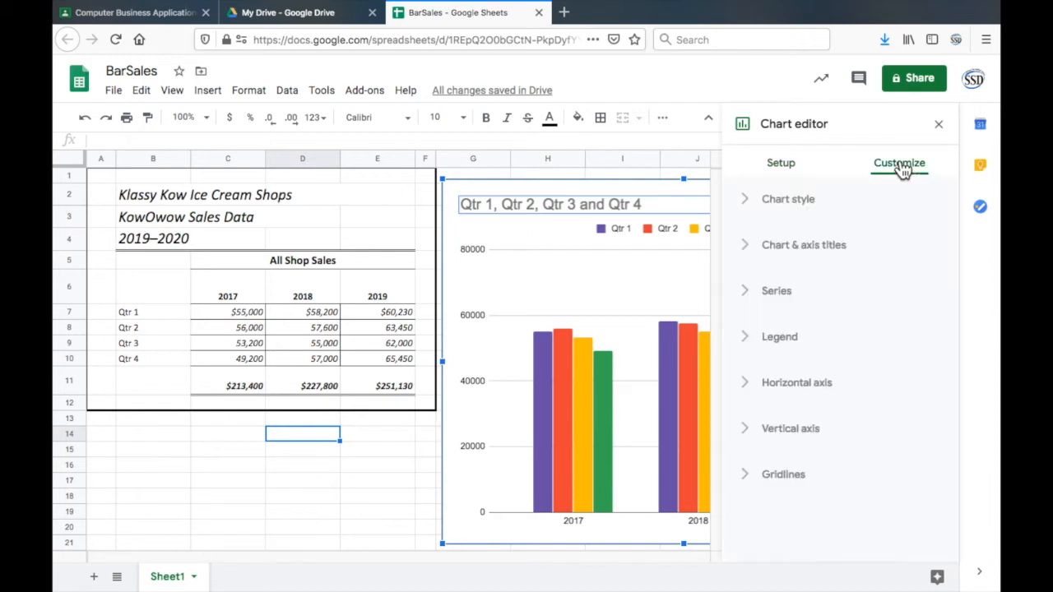
click(747, 211)
click(746, 209)
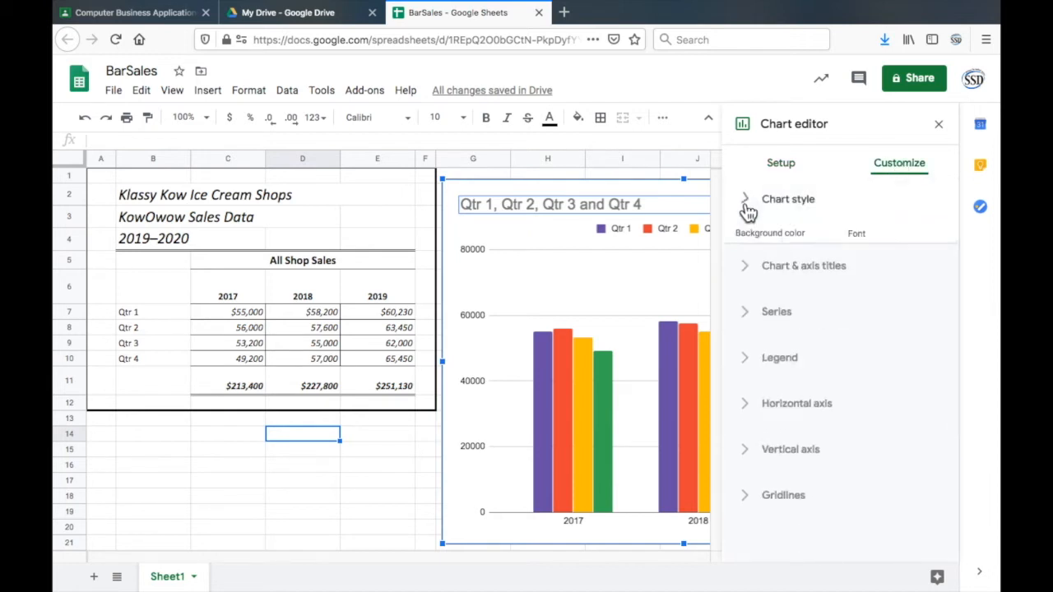
click(748, 250)
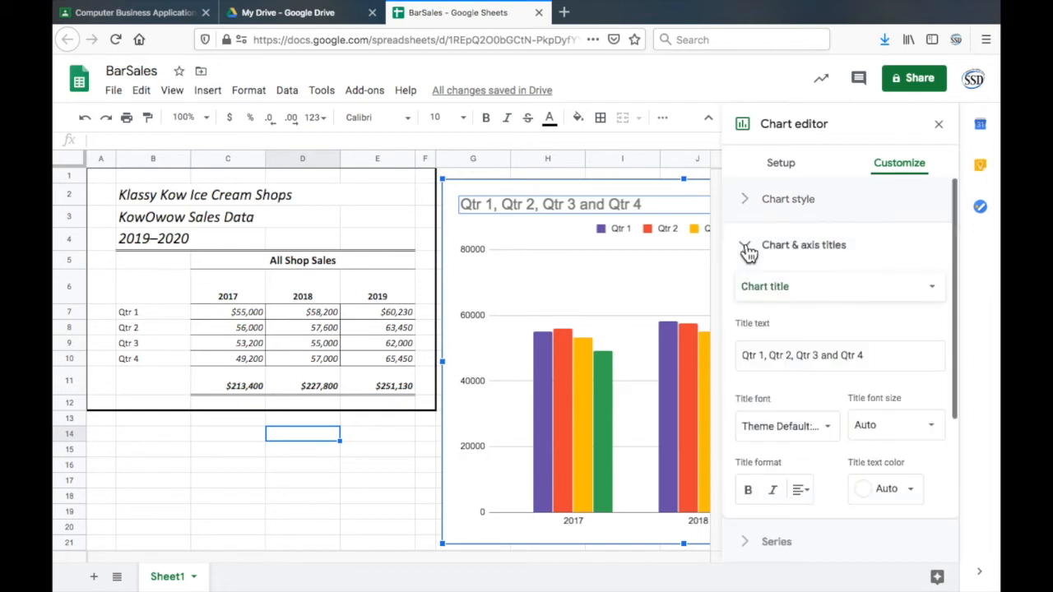
- Replace the chart title text with "Shop Sales Data 2019-20"
drag(888, 359, 674, 349)
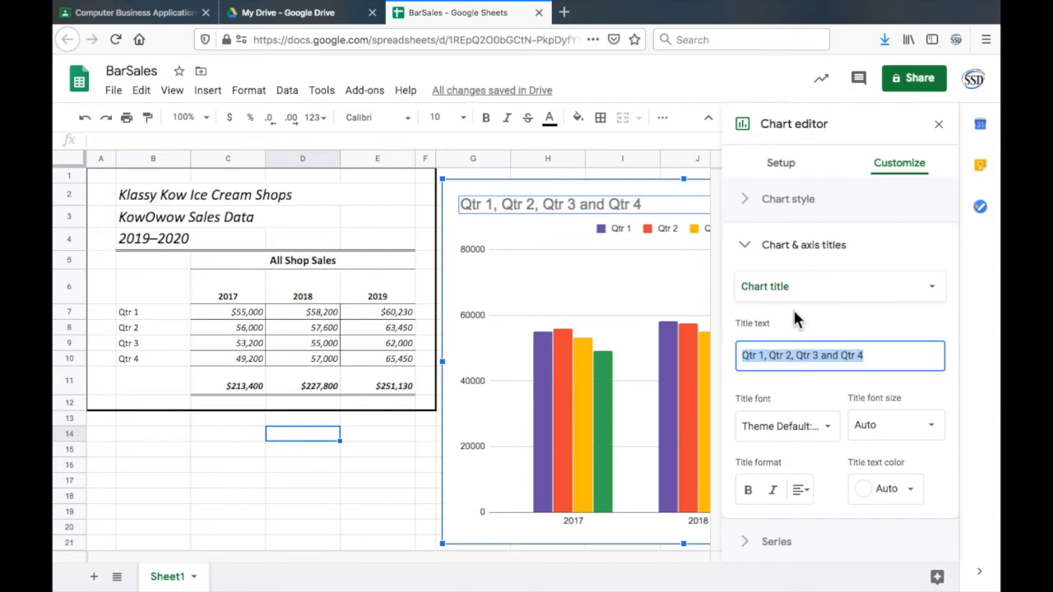
text(Sh)
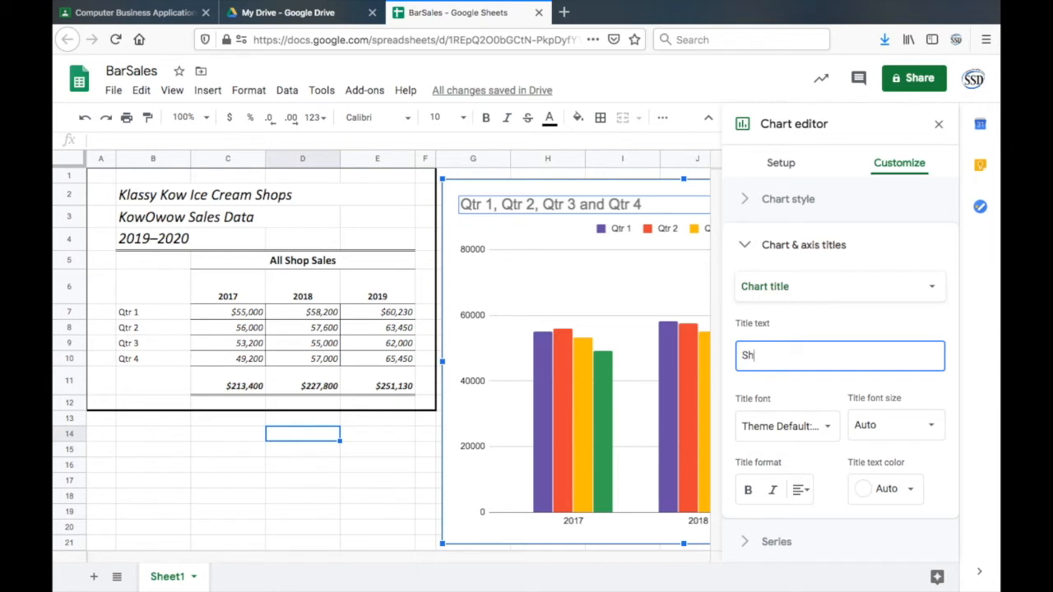
text(op S)
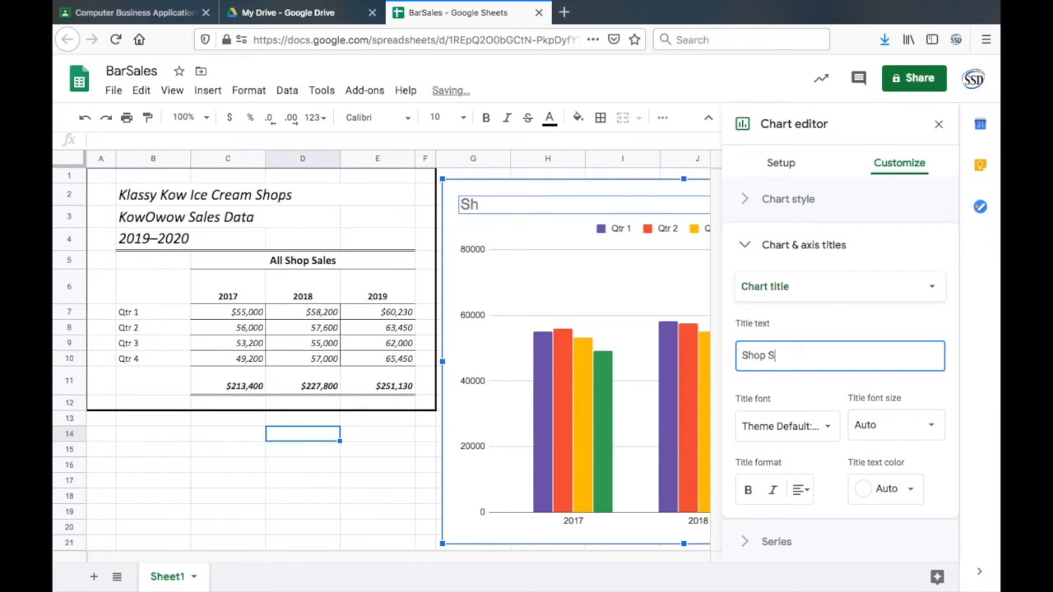
text(ales Data 2019-20)
click(815, 379)
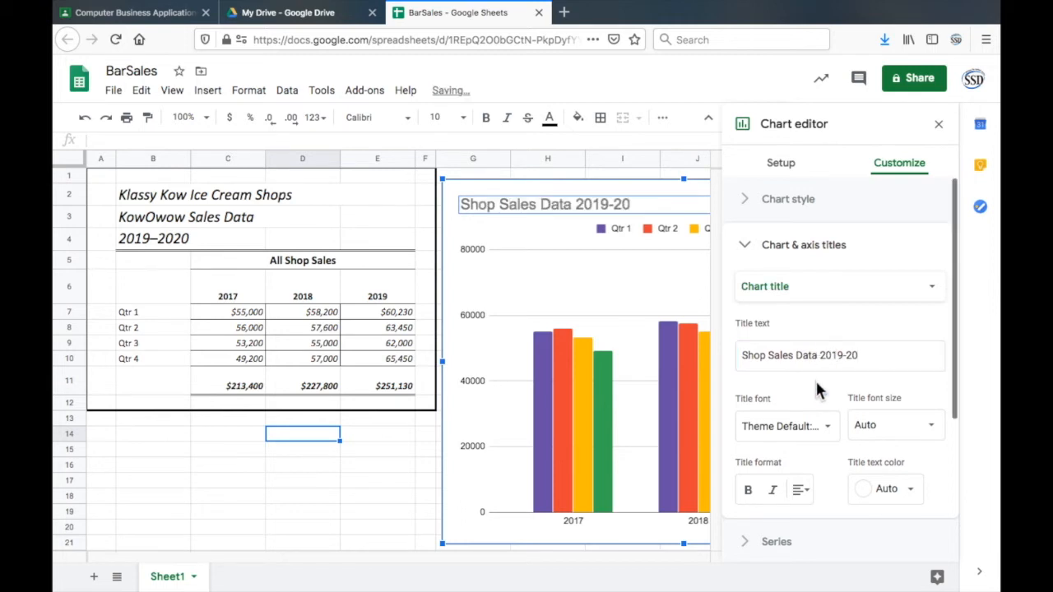
scroll(815, 378, down, 1)
scroll(815, 378, up, 1)
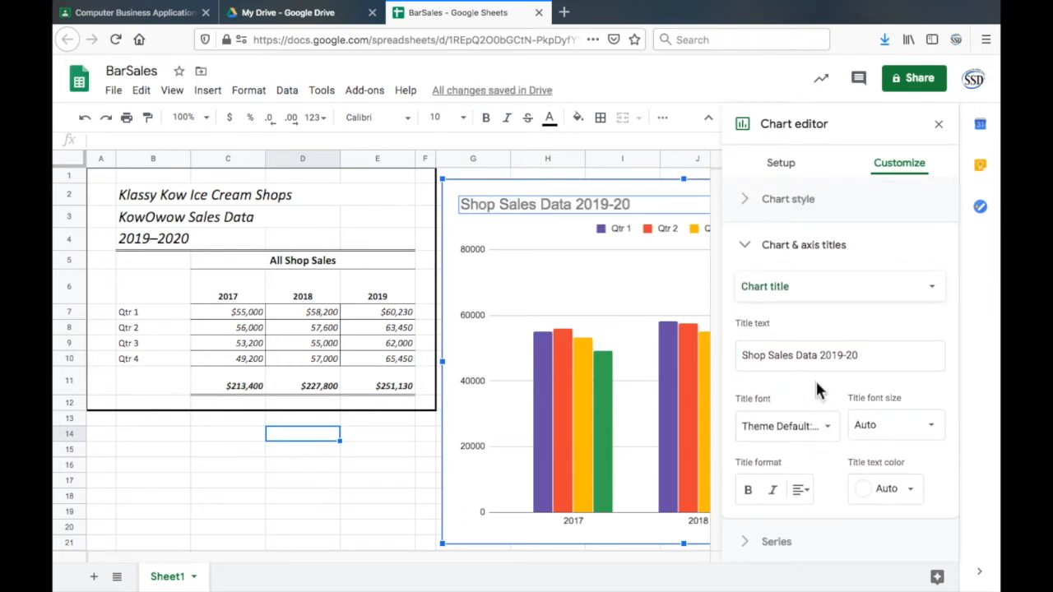
- Delete the chart title text and leave the chart editor by selecting the Klassy Kow Ice Cream Shops heading cell
triple_click(872, 356)
key(Delete)
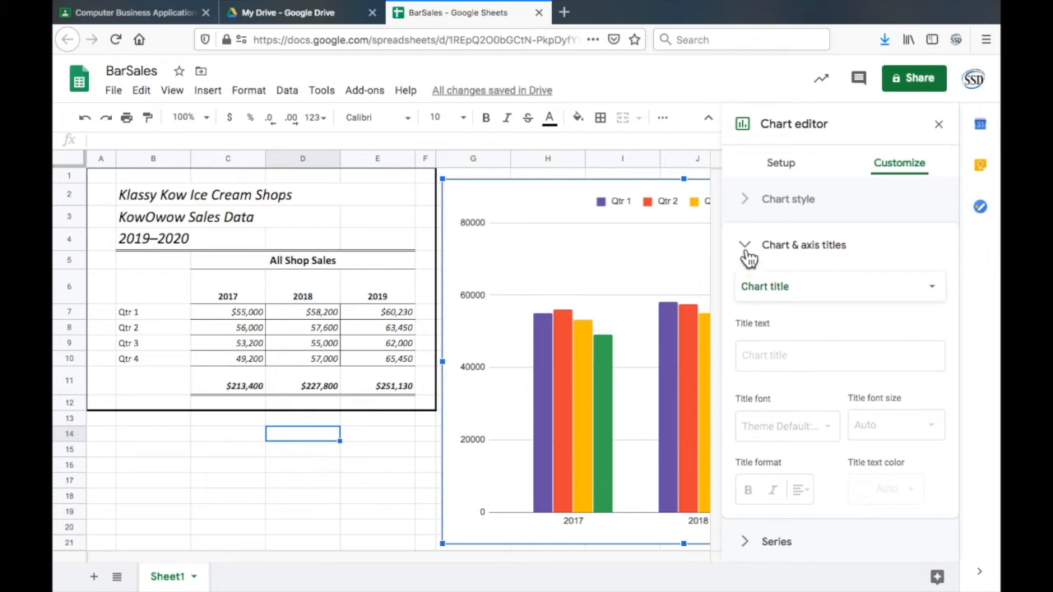
click(778, 354)
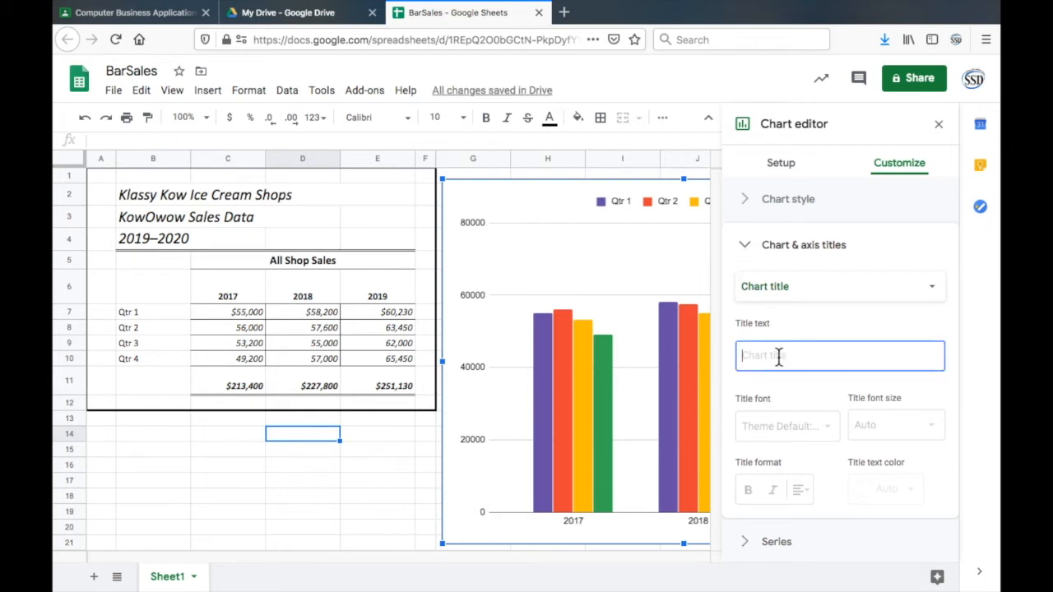
click(178, 197)
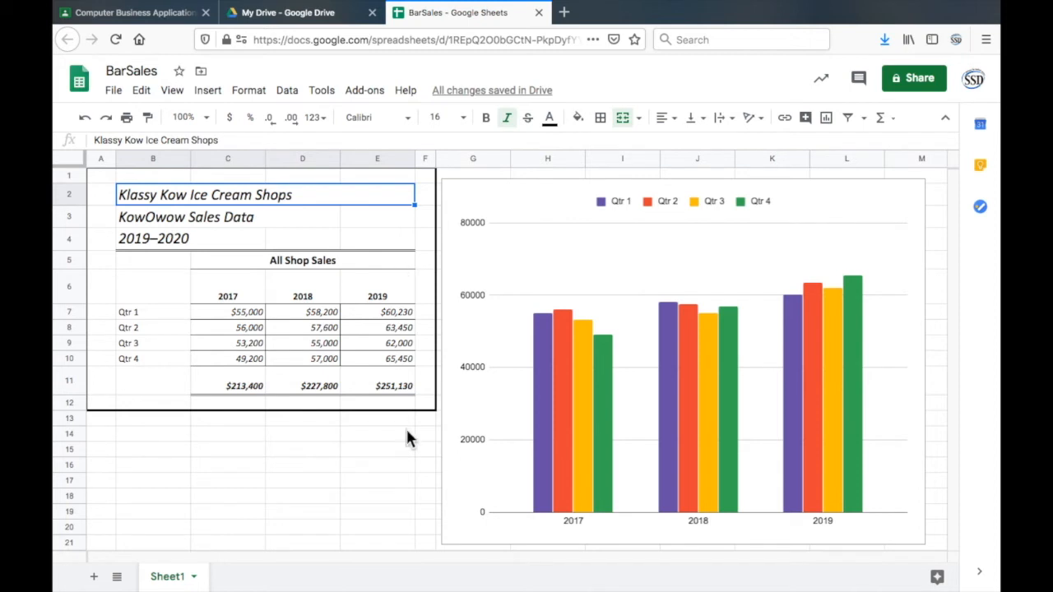
- Reopen the chart's title options and enter "This Is a Good Title" as the chart title
double_click(839, 200)
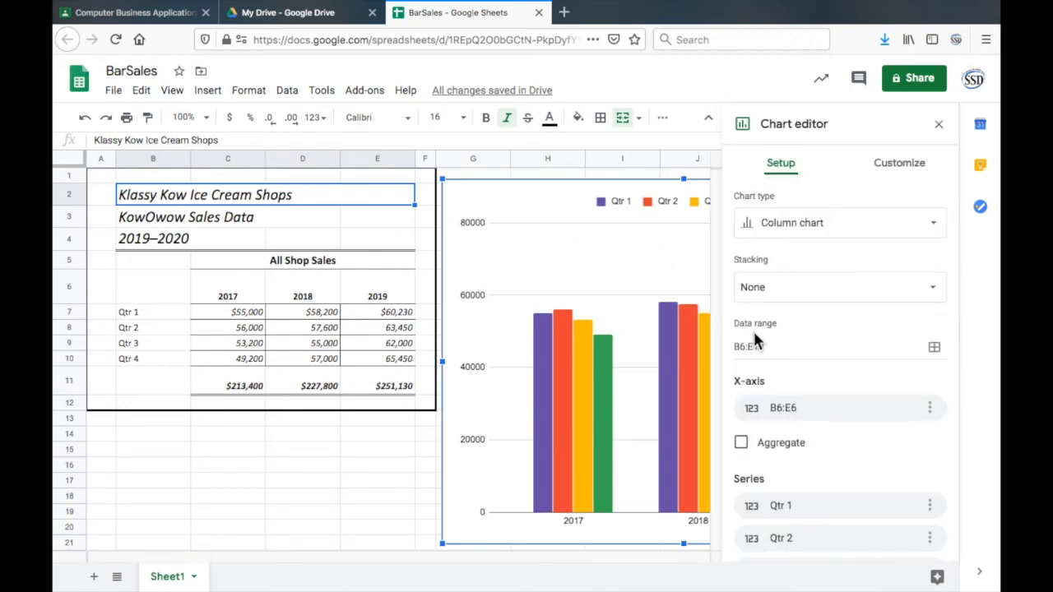
click(903, 166)
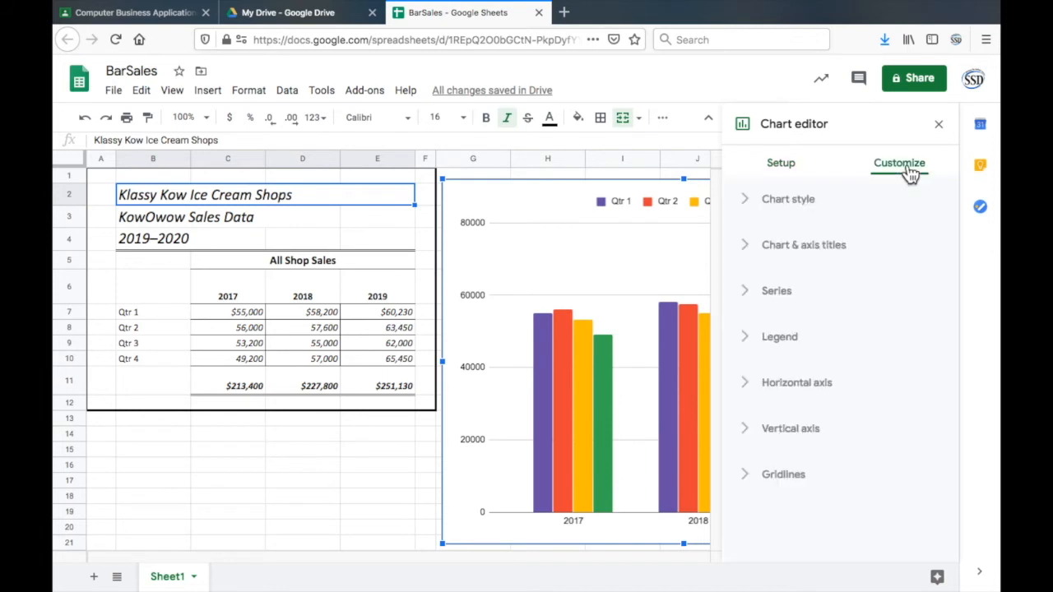
click(809, 253)
click(771, 354)
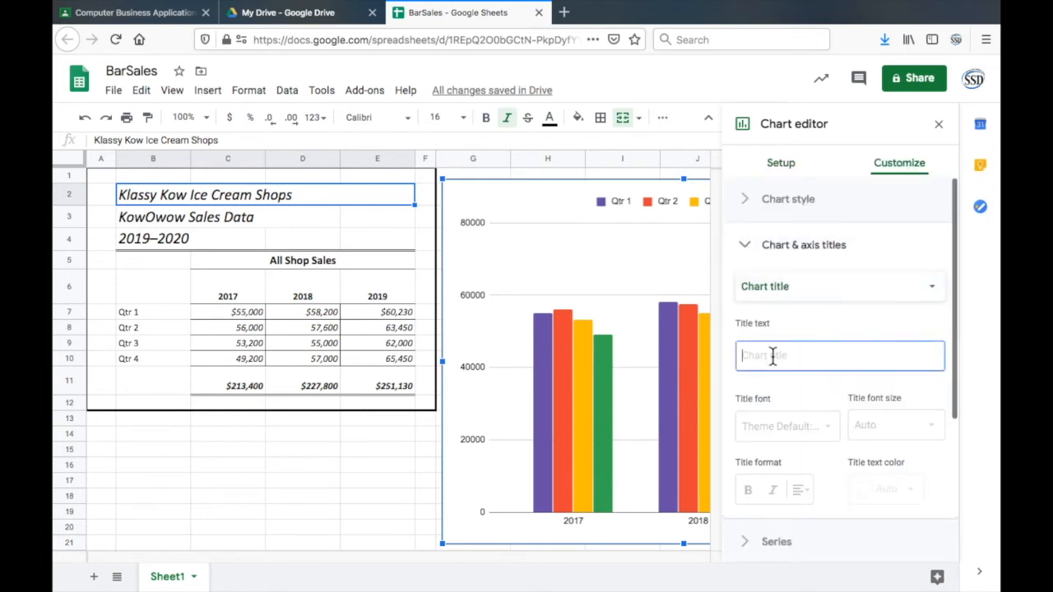
text(This Is a )
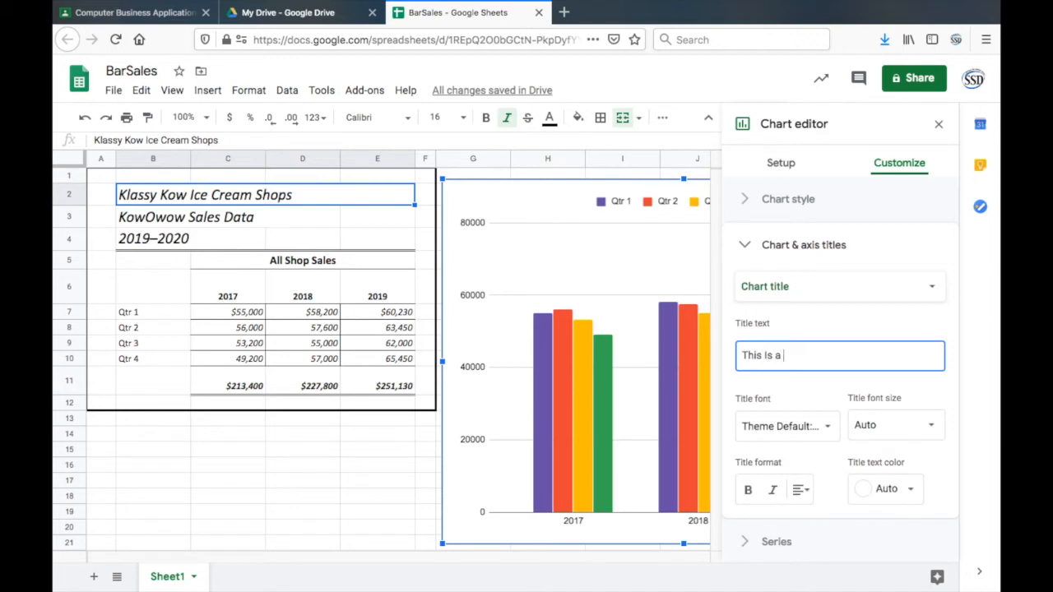
text(Good Title)
click(765, 398)
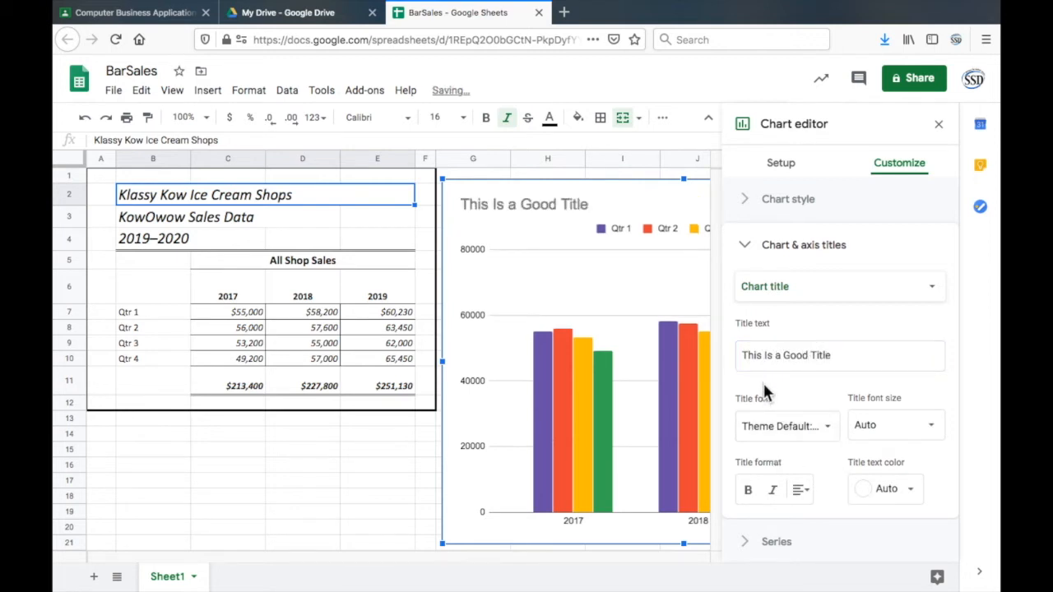
- Replace the chart title with "Sales Data" and close the chart editor
click(791, 356)
text(Sales Data)
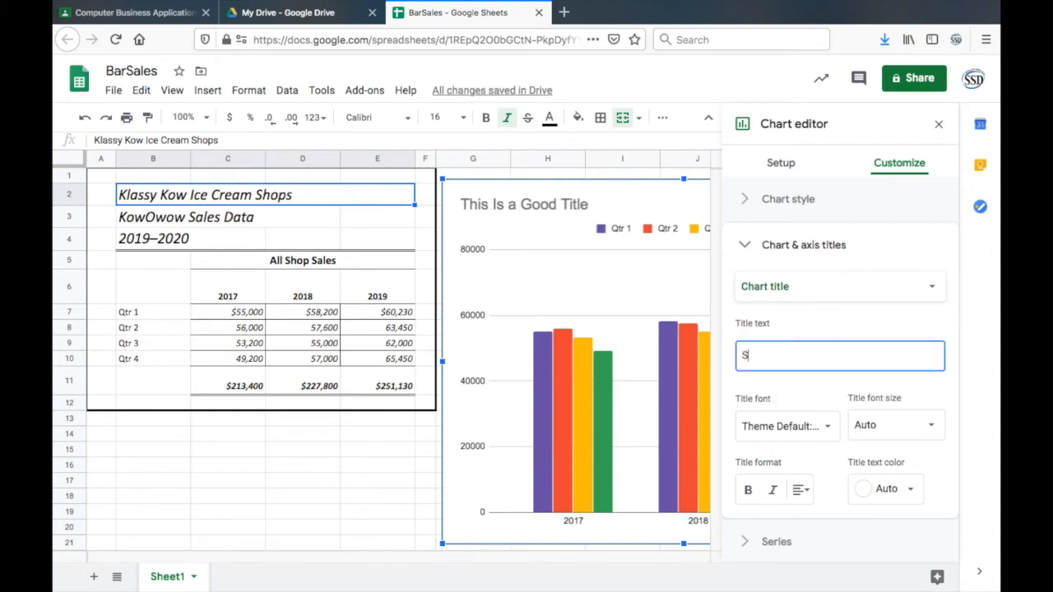
key(Tab)
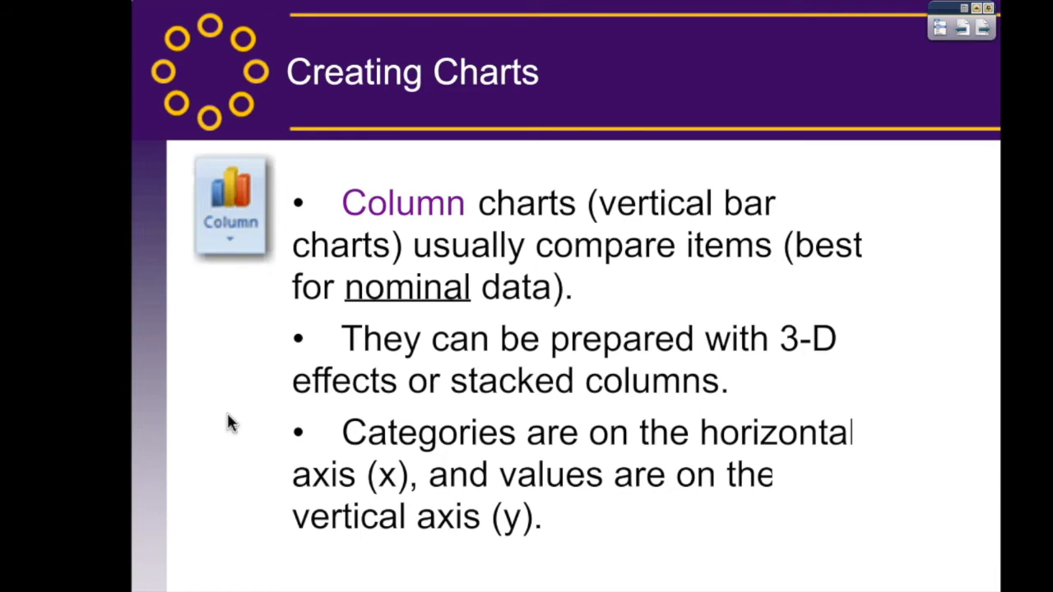
key(super+Tab)
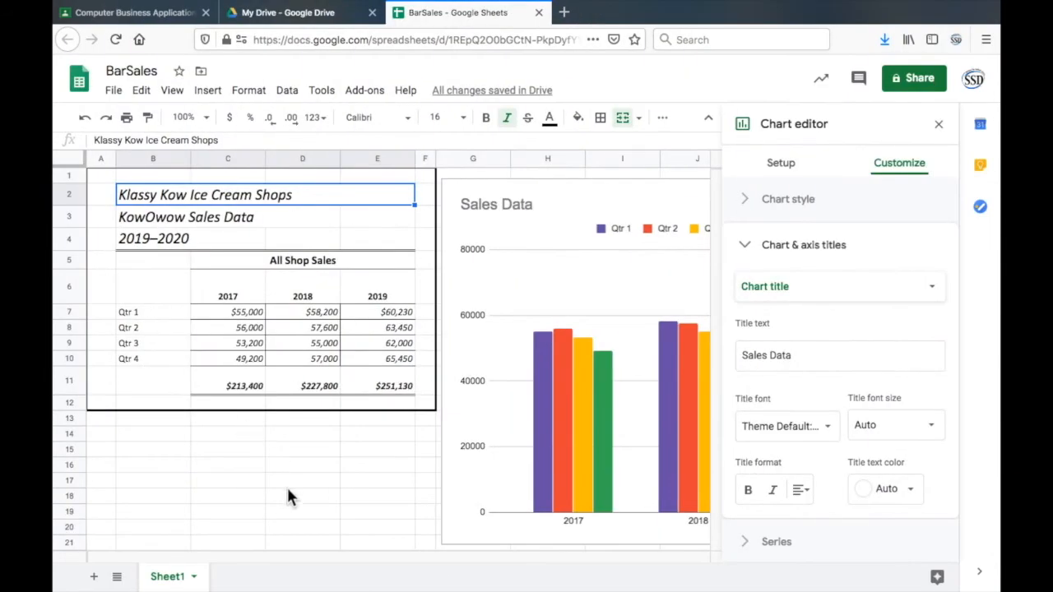
click(288, 493)
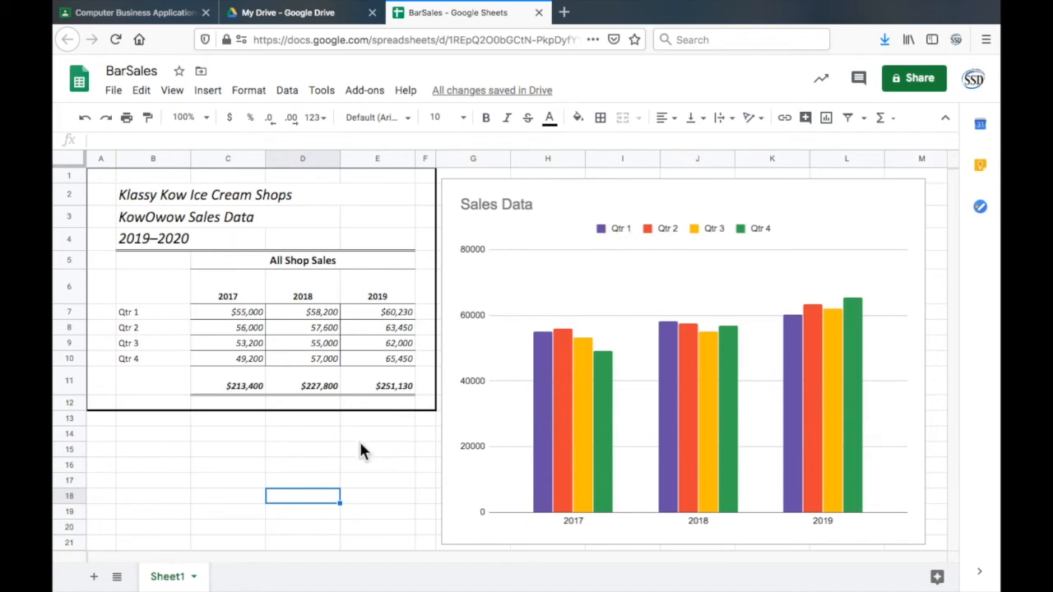
key(super+Tab)
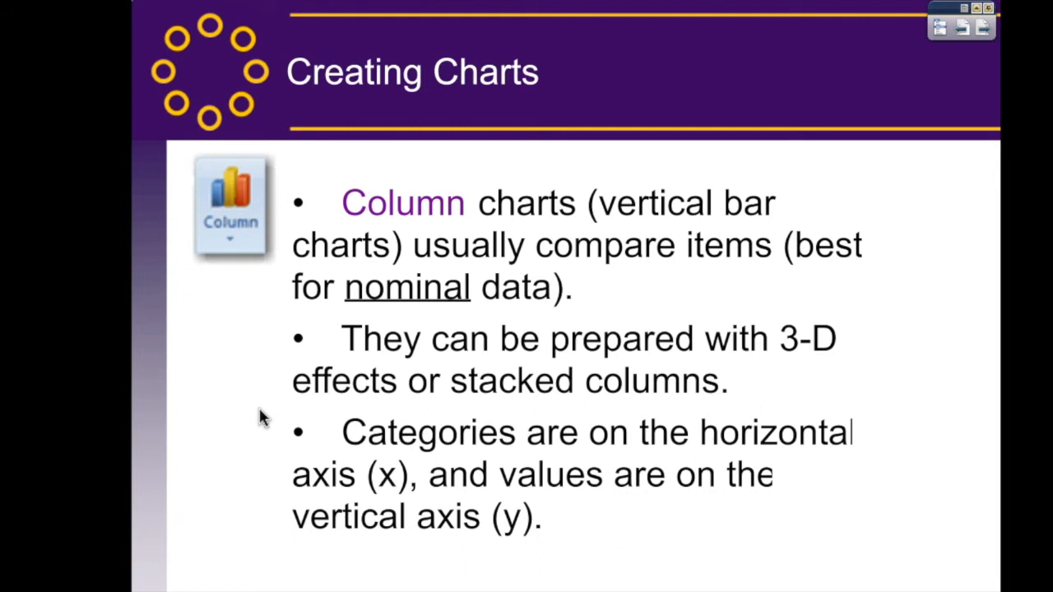
key(Right)
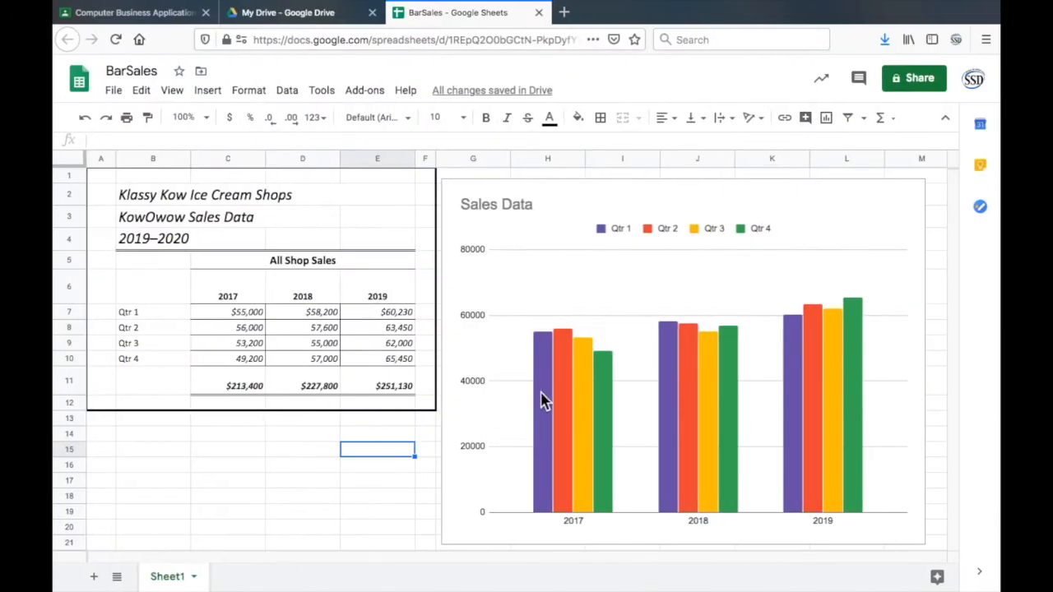
- Try the Sales Data column chart as an unstacked bar chart, and undo the chart type change
click(699, 194)
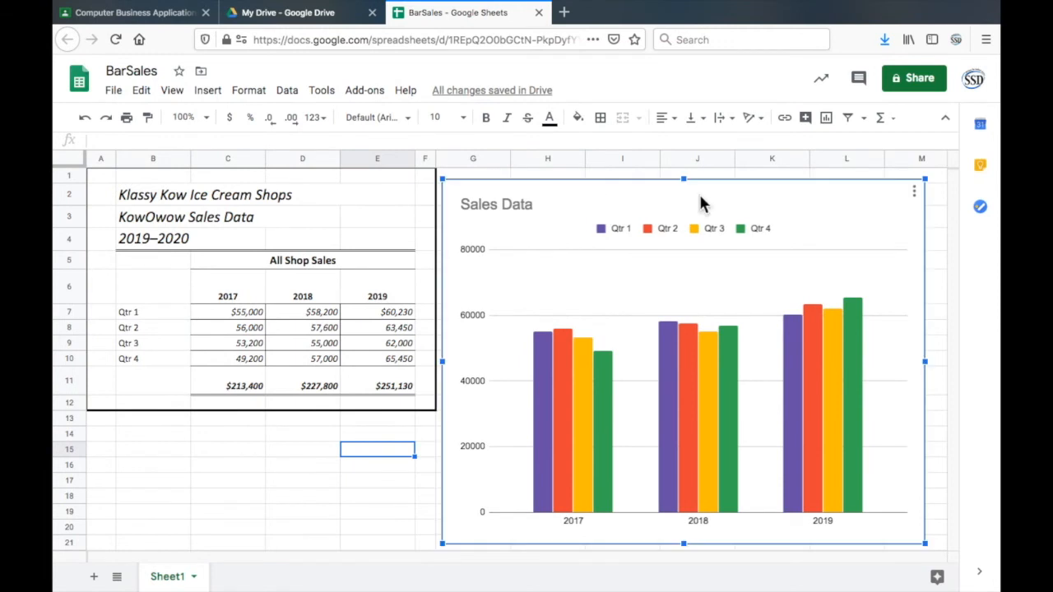
double_click(886, 211)
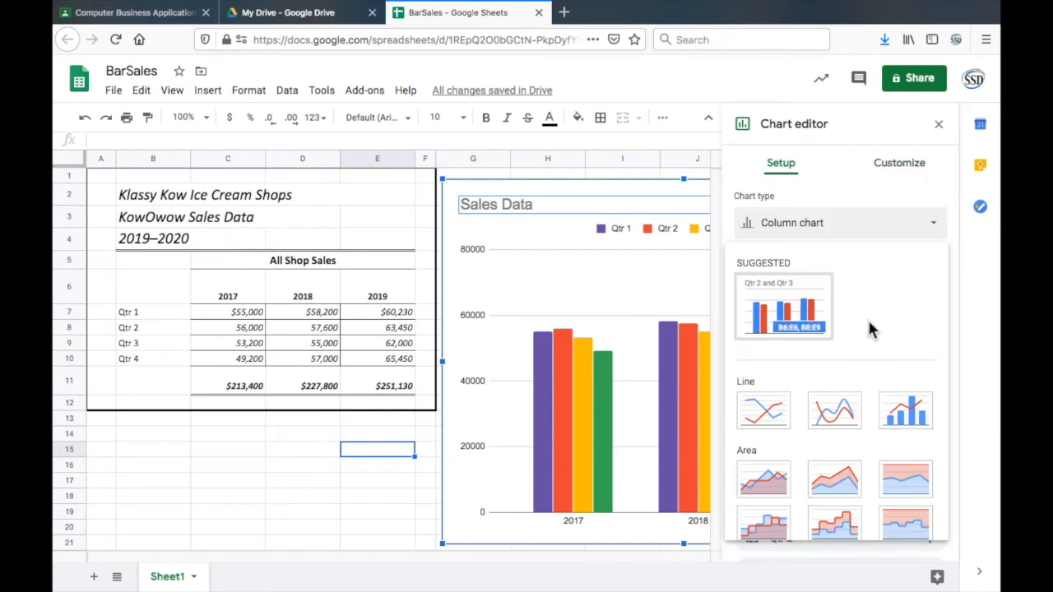
scroll(870, 329, down, 10)
scroll(869, 333, up, 5)
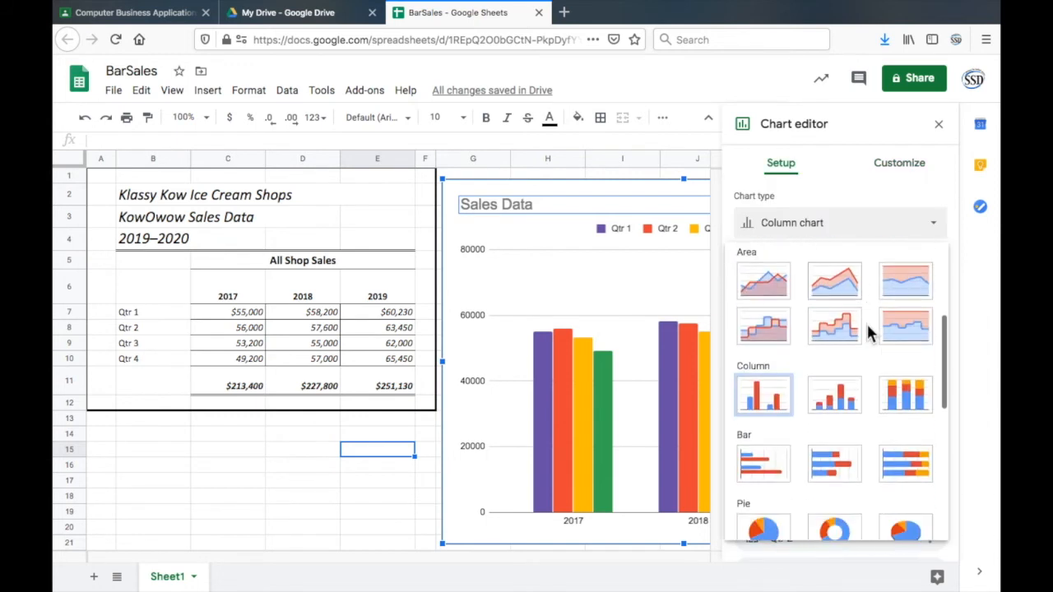
click(743, 469)
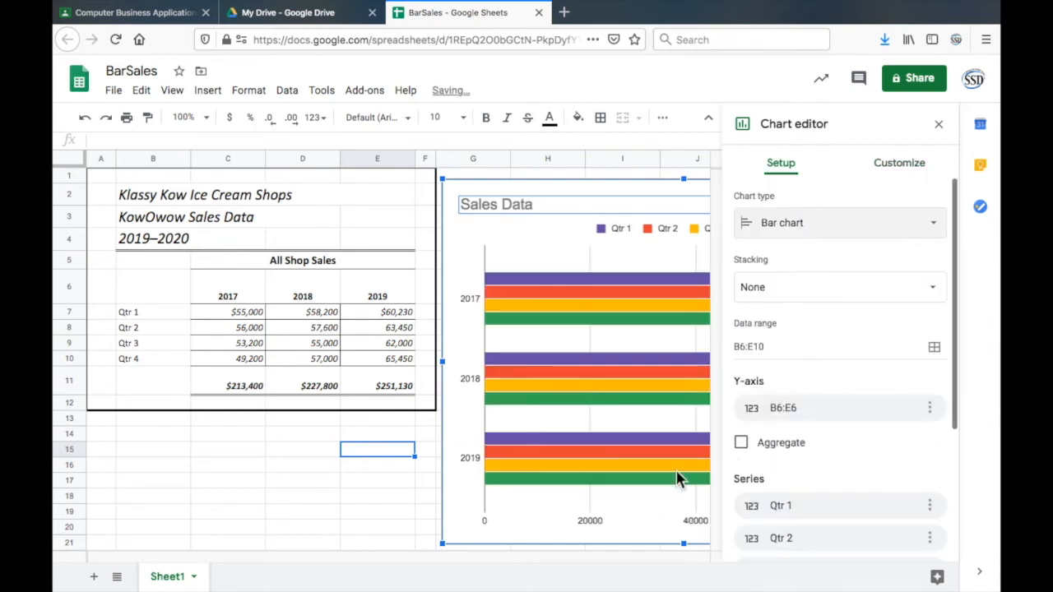
click(337, 499)
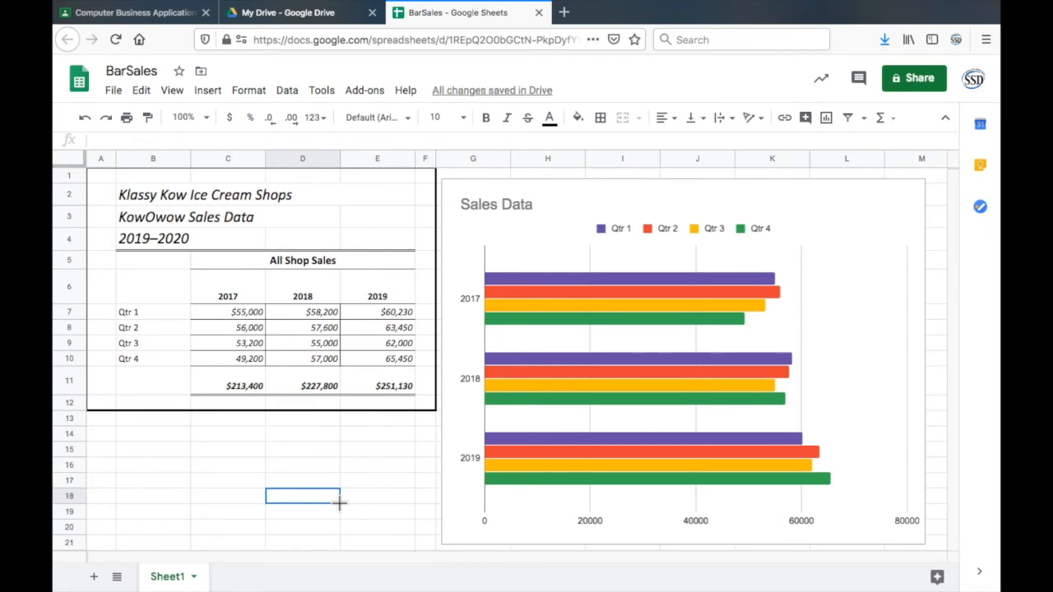
key(ctrl+z)
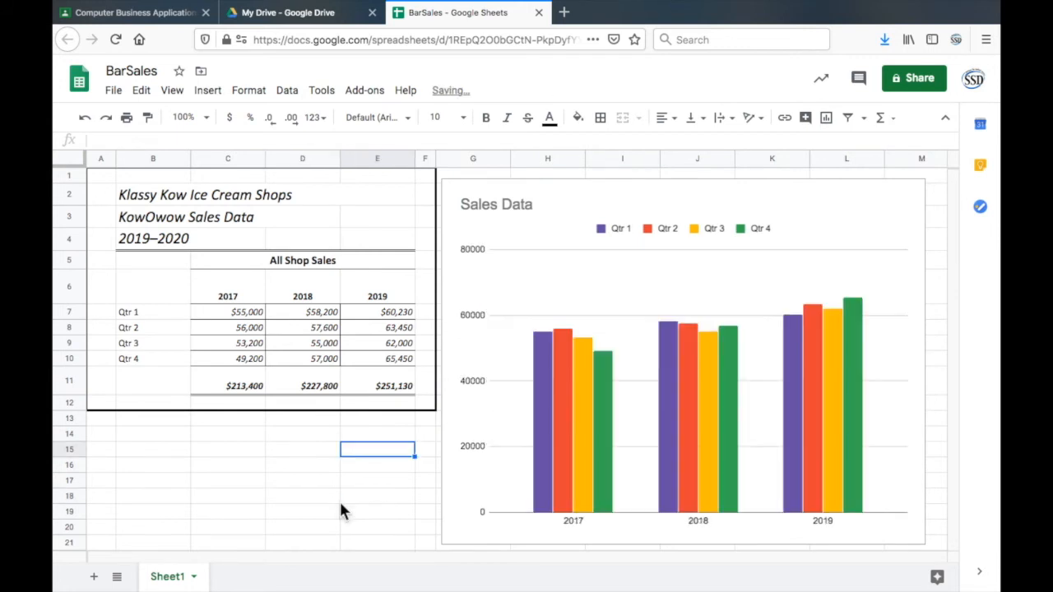
key(super+Tab)
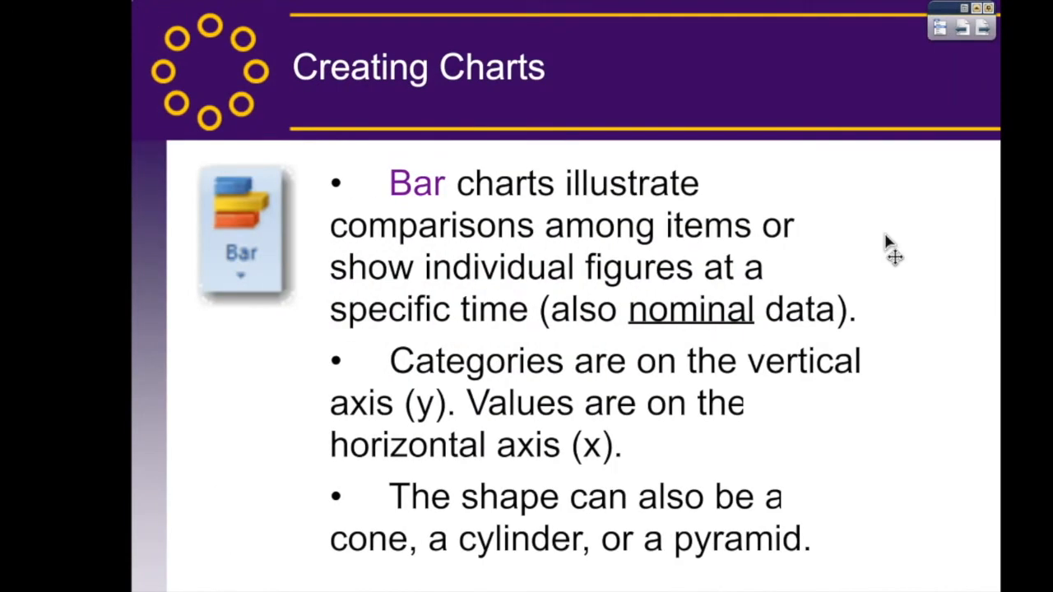
key(Right)
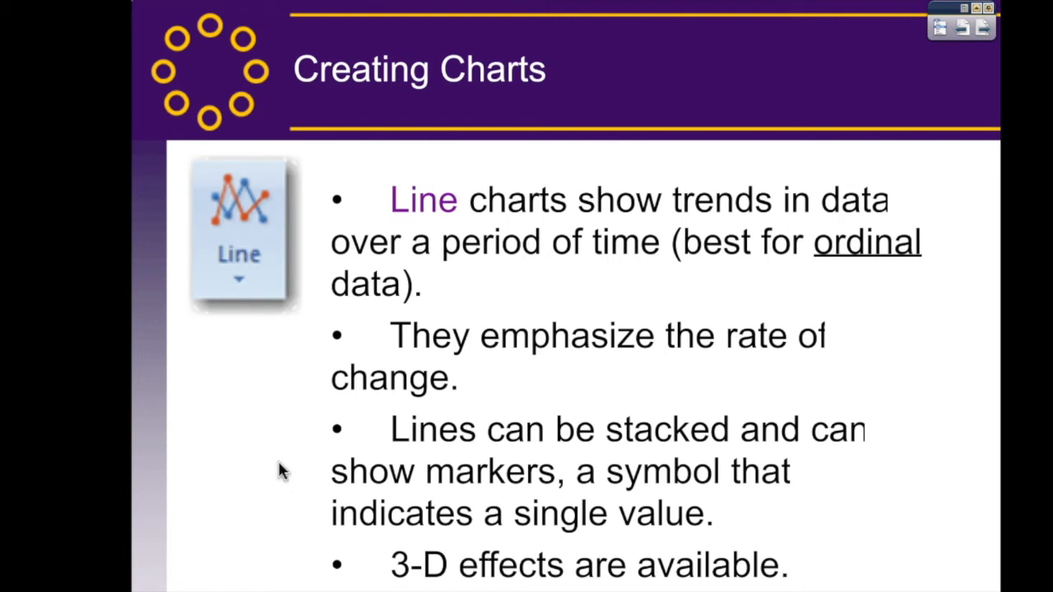
key(Right)
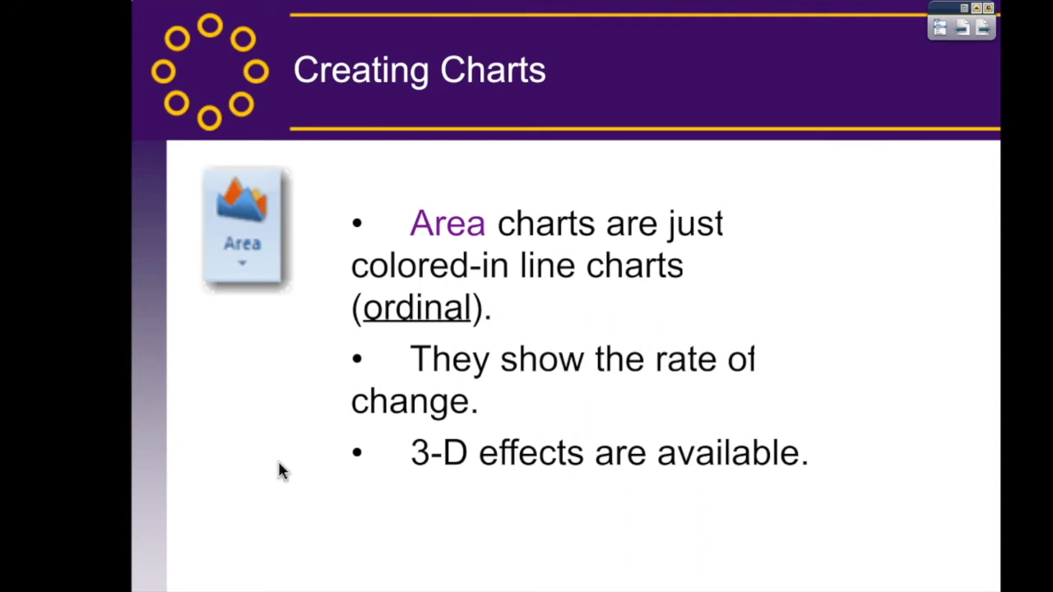